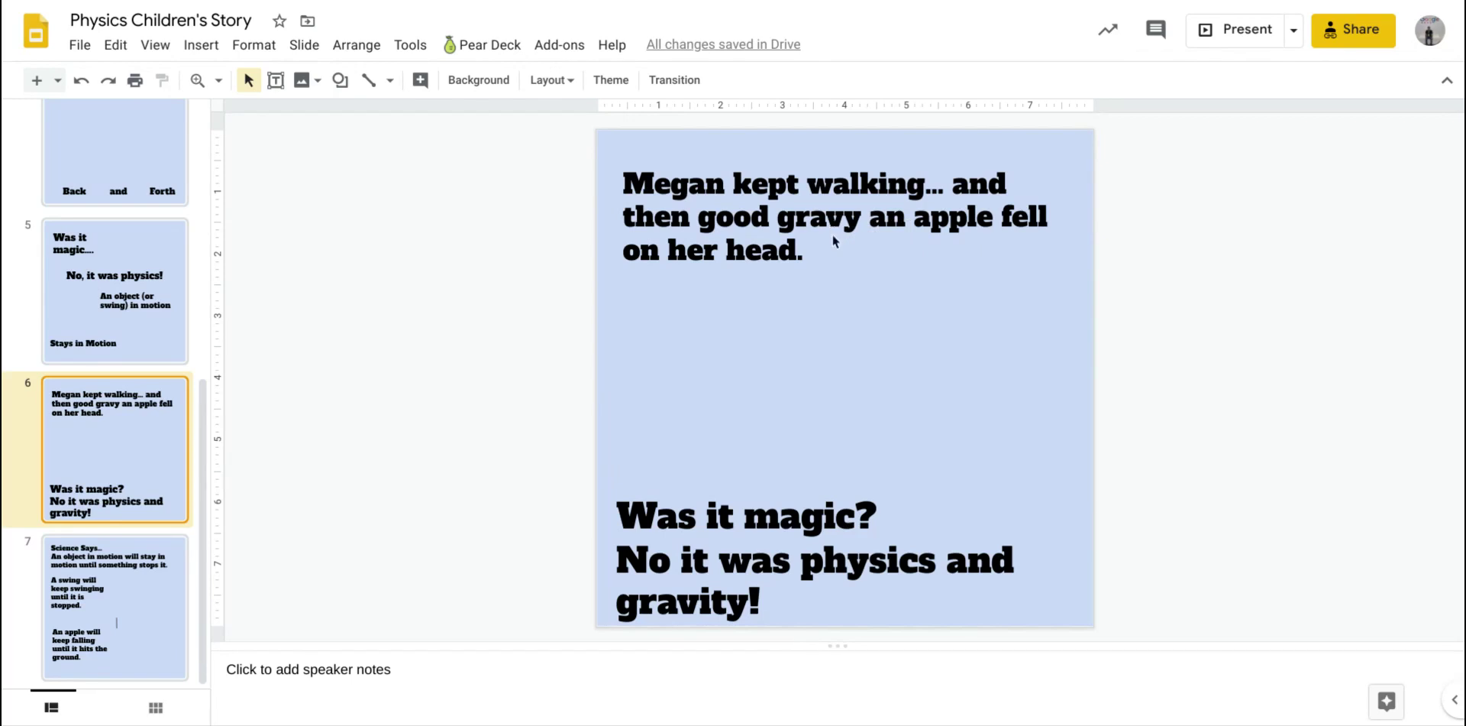
Check the swing illustration on slide 2, then insert the same girl image on slide 6 from a web search for "girl on swing clipart"
scroll(152, 229, up, 5)
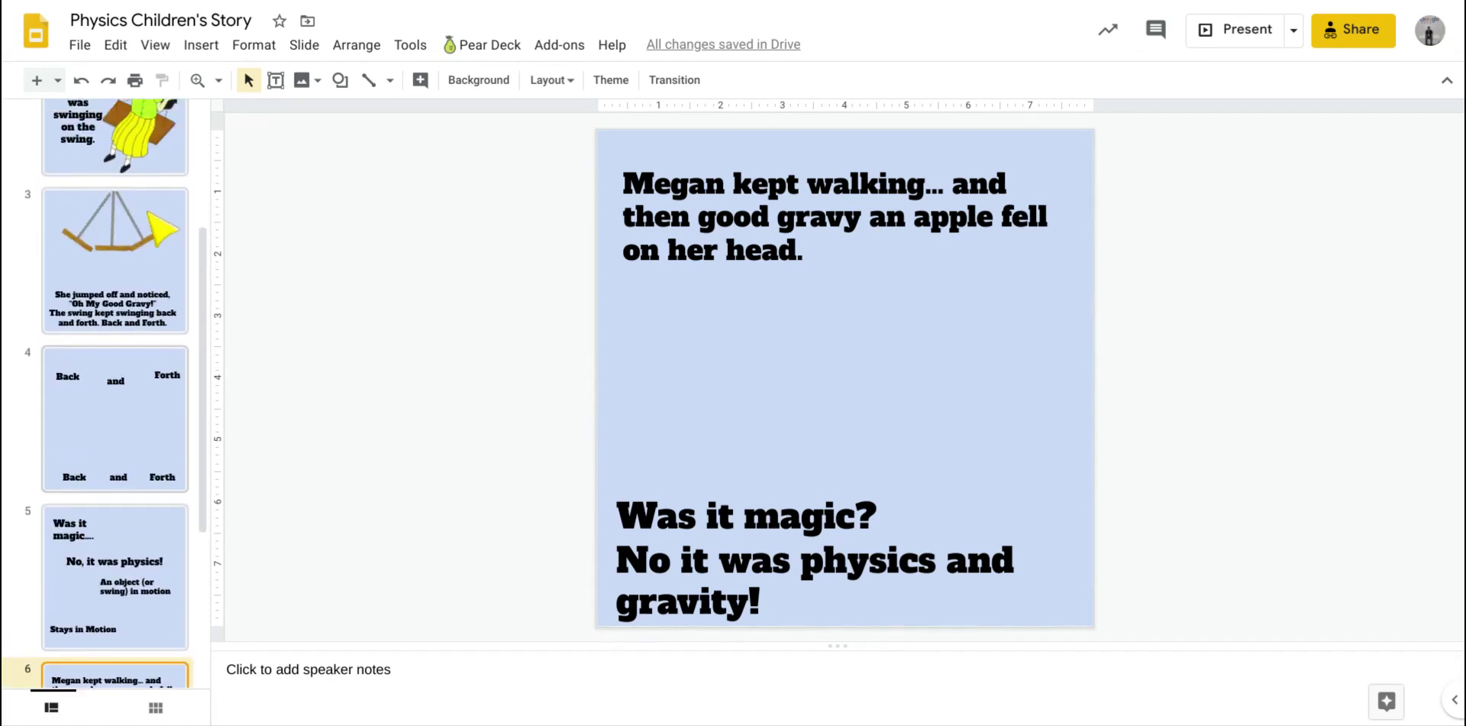
click(145, 214)
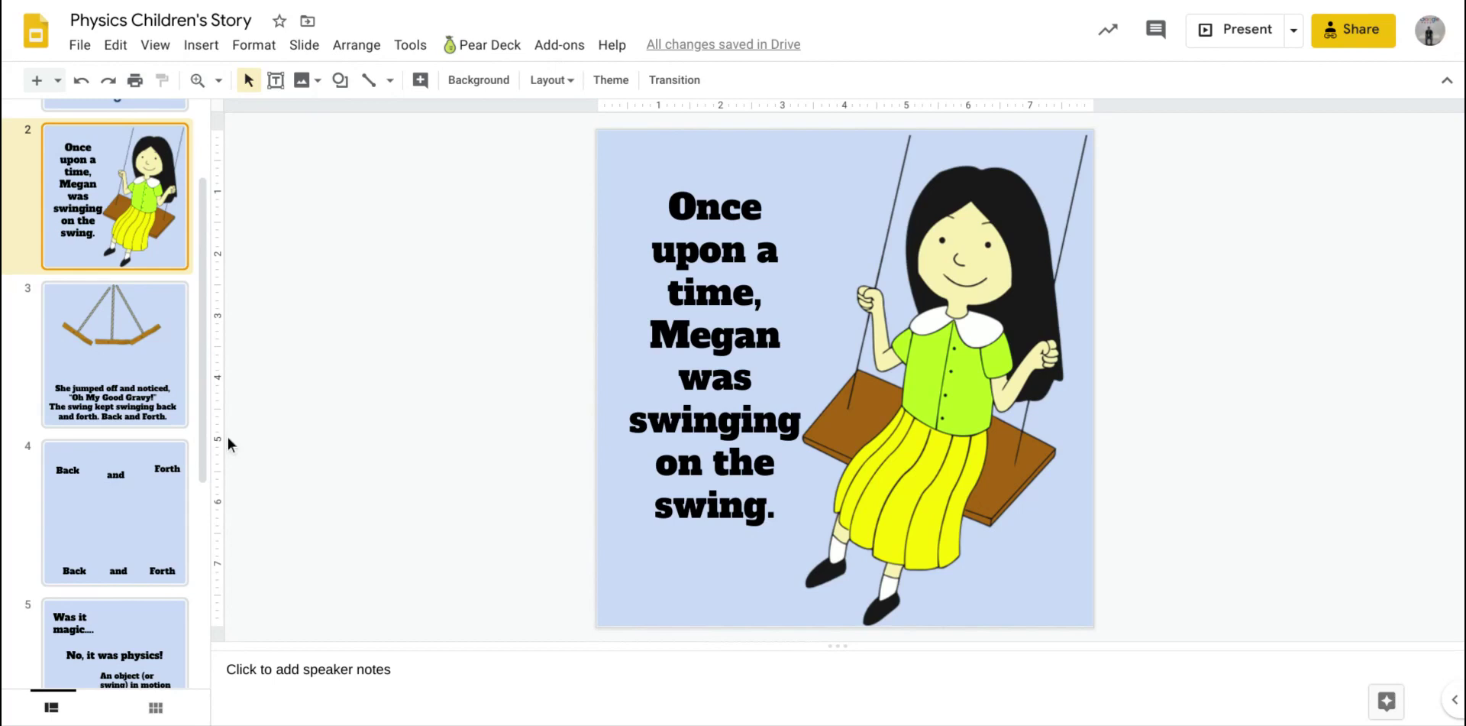
scroll(150, 464, down, 1)
scroll(147, 463, down, 5)
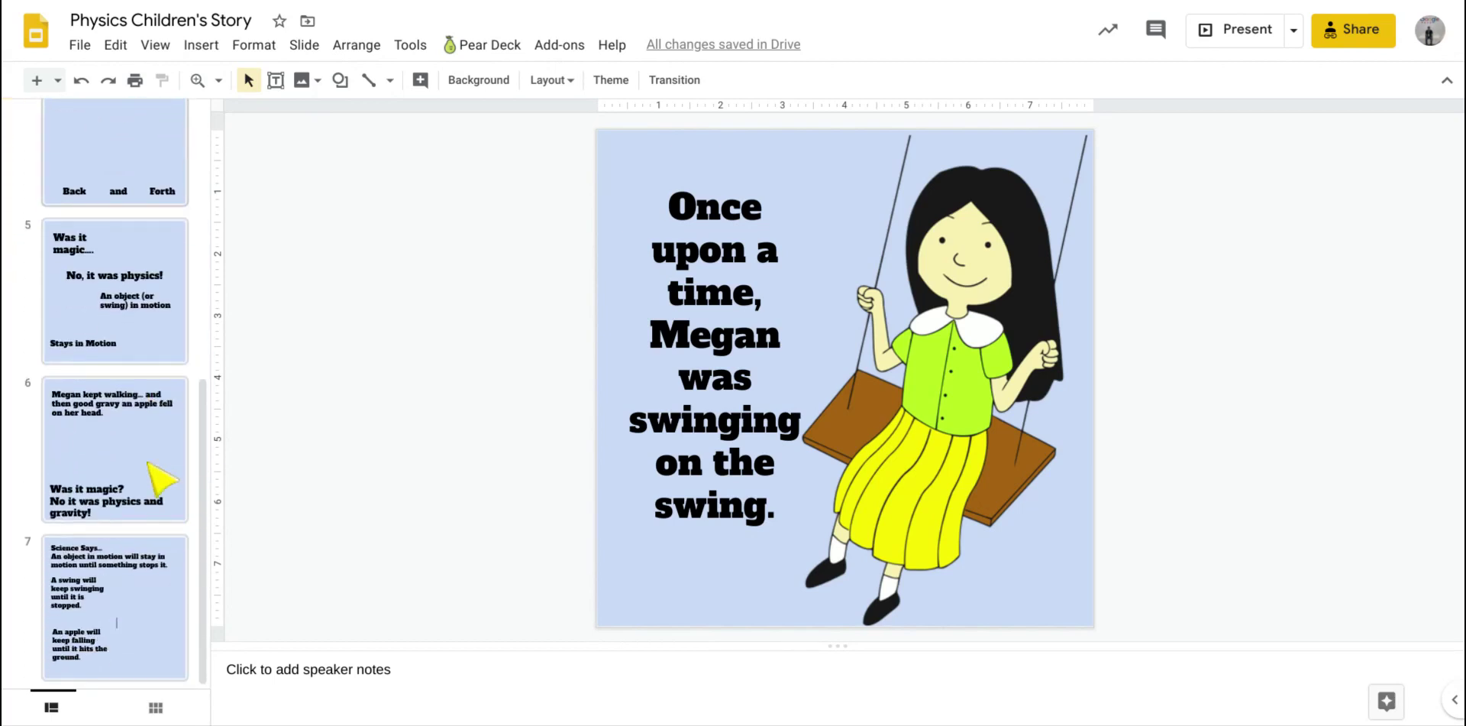
click(148, 462)
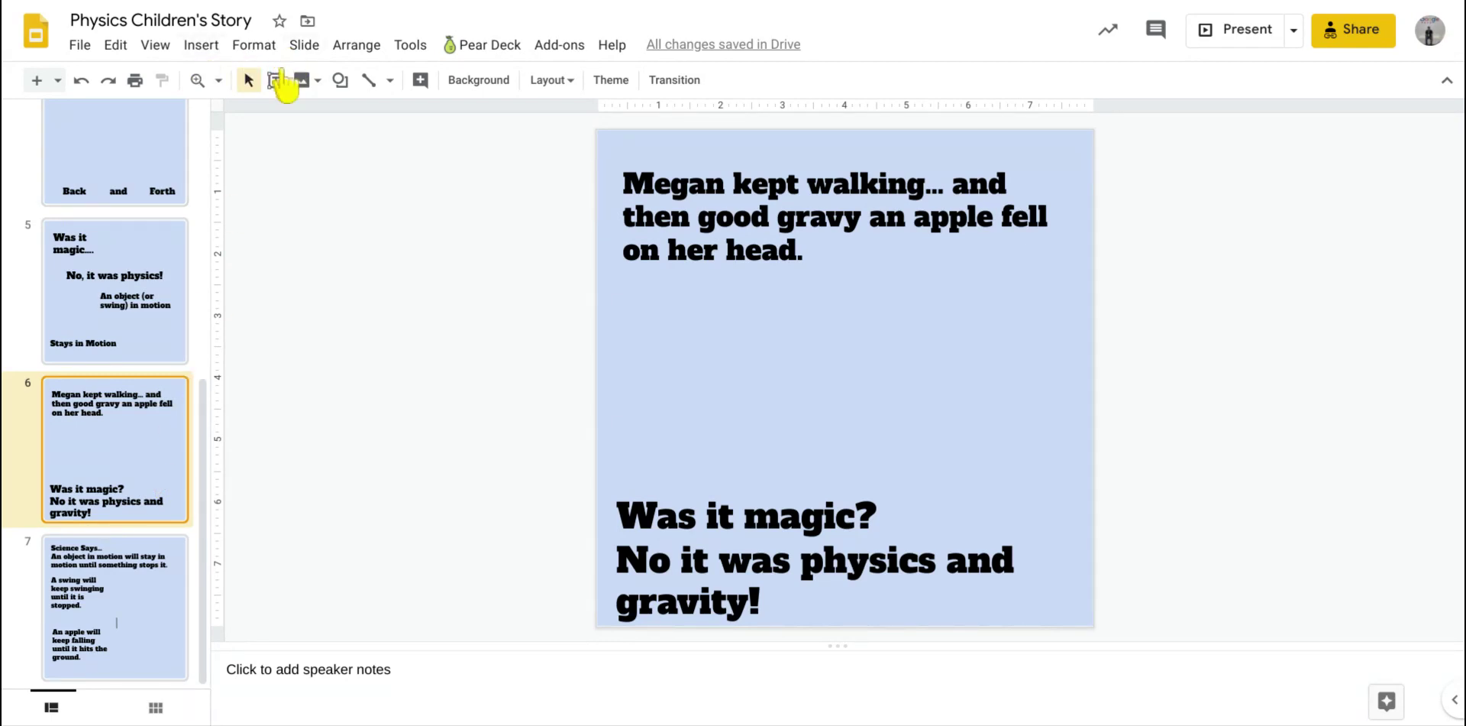
click(304, 80)
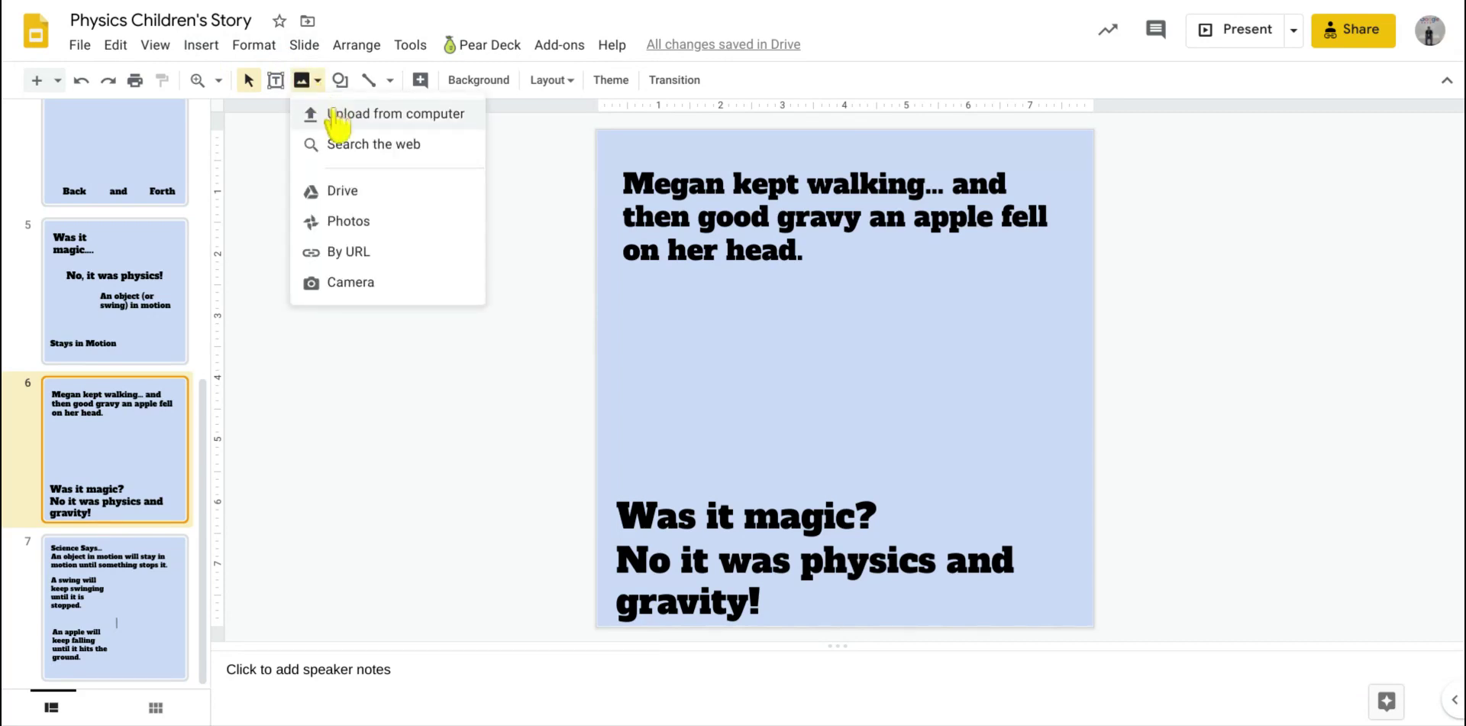
click(334, 114)
click(370, 149)
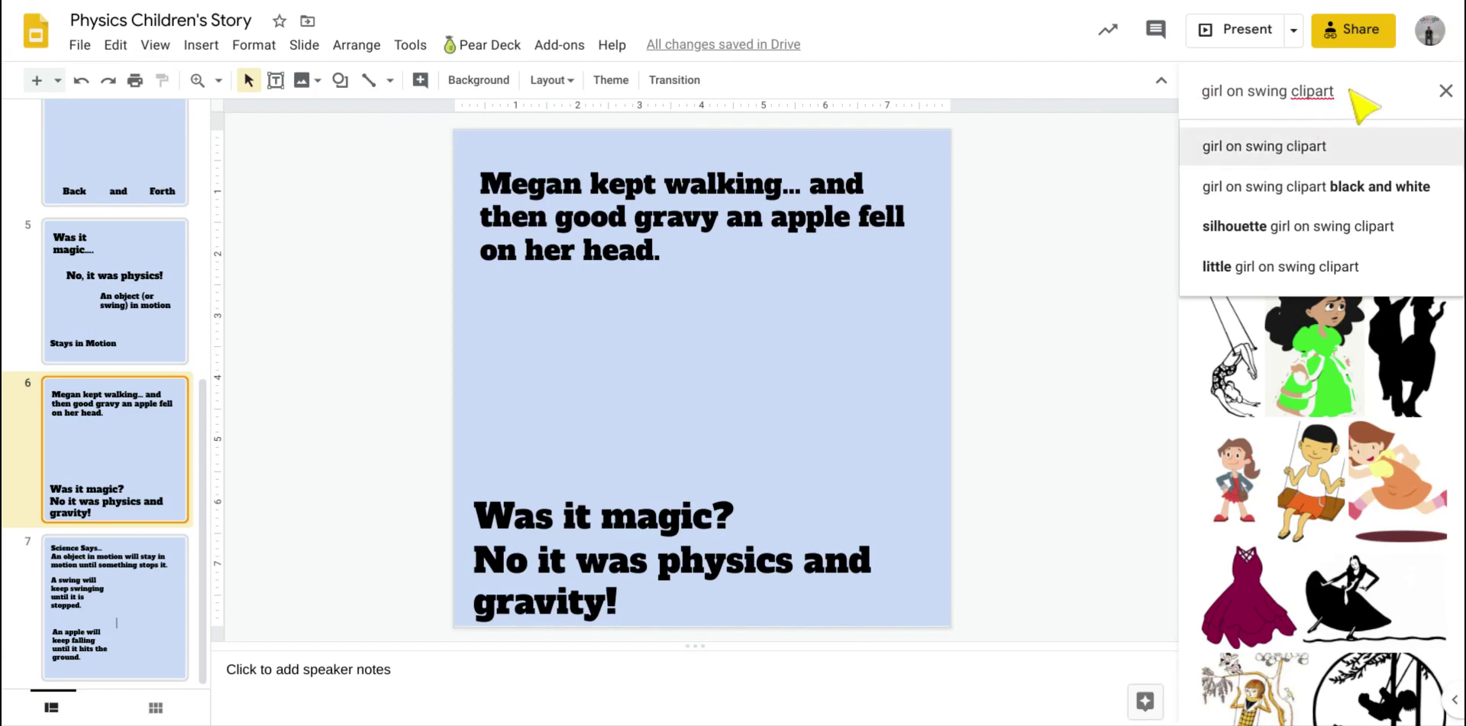
key(Return)
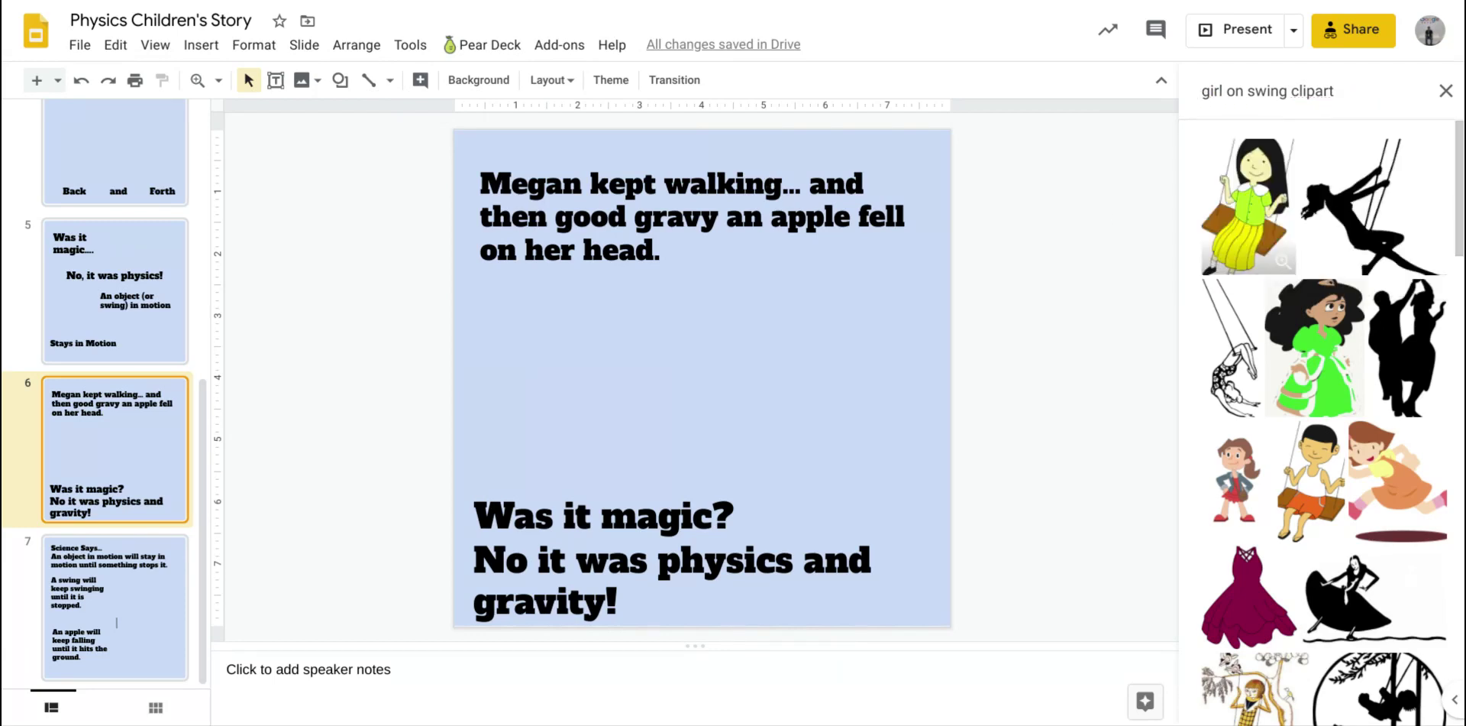
click(1269, 183)
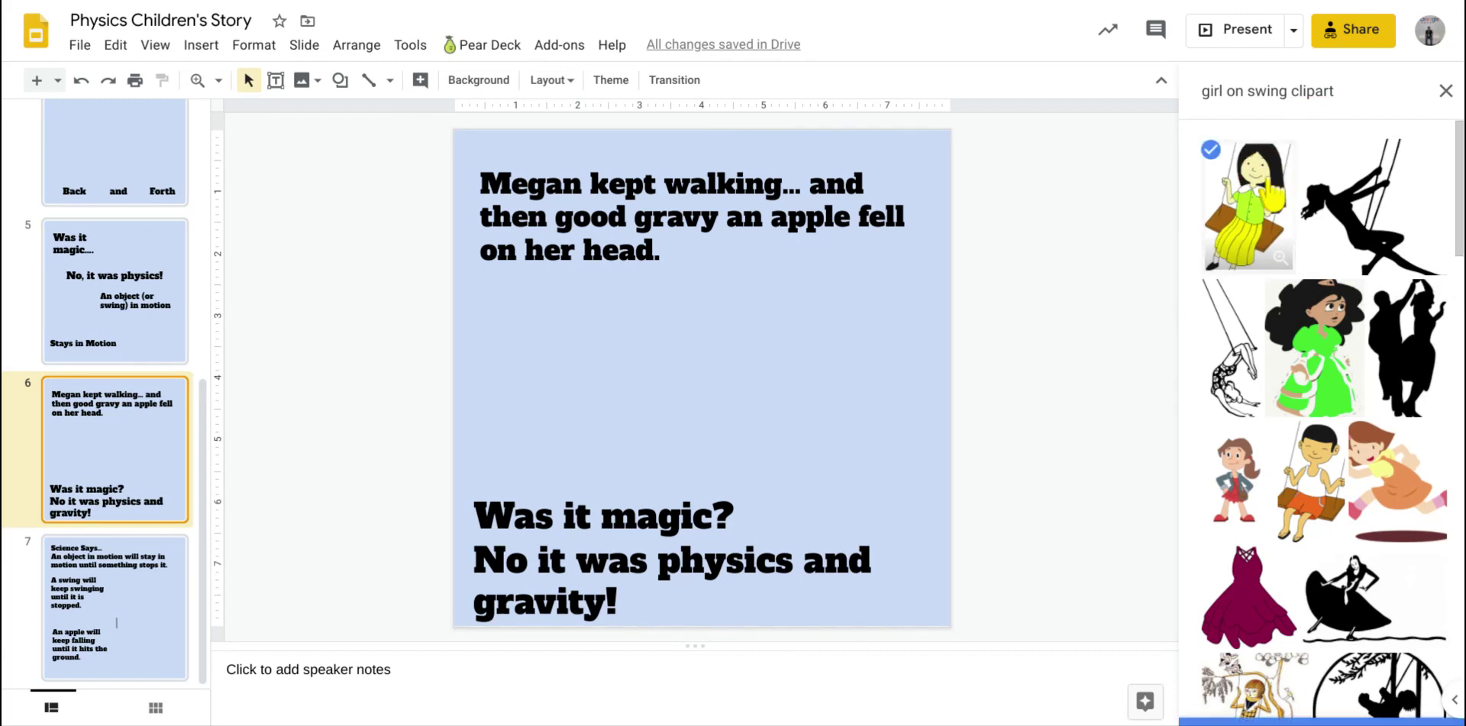
click(1413, 701)
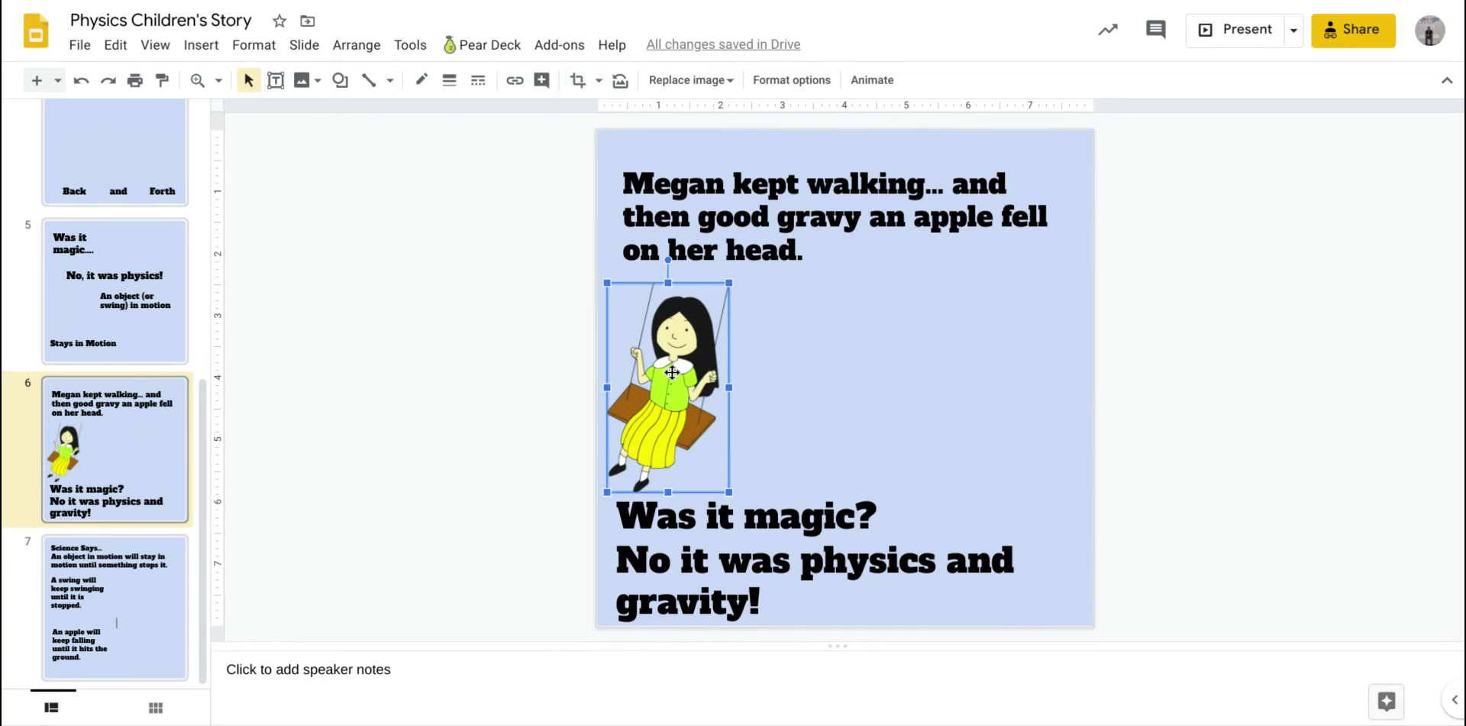
Crop the girl-on-swing image on slide 6 so only her head remains
double_click(672, 375)
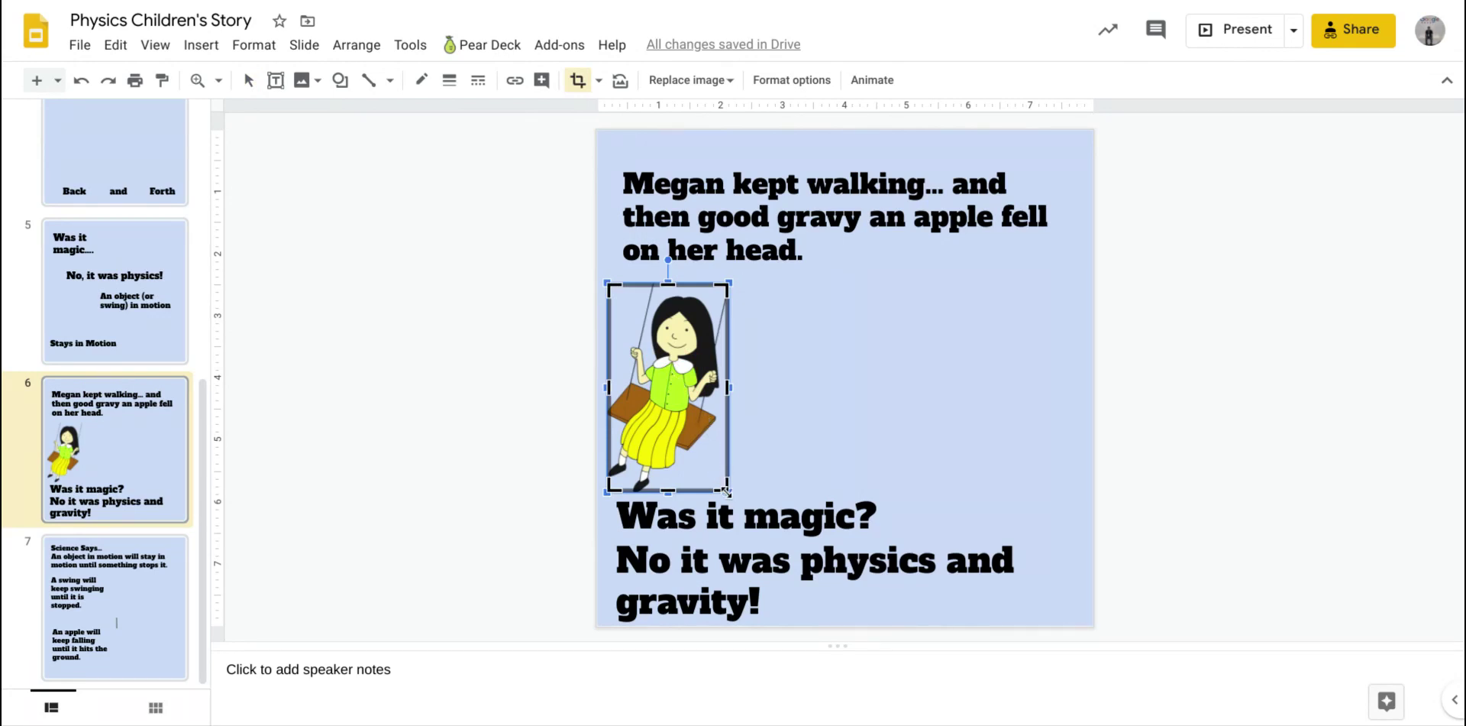
drag(726, 491, 712, 360)
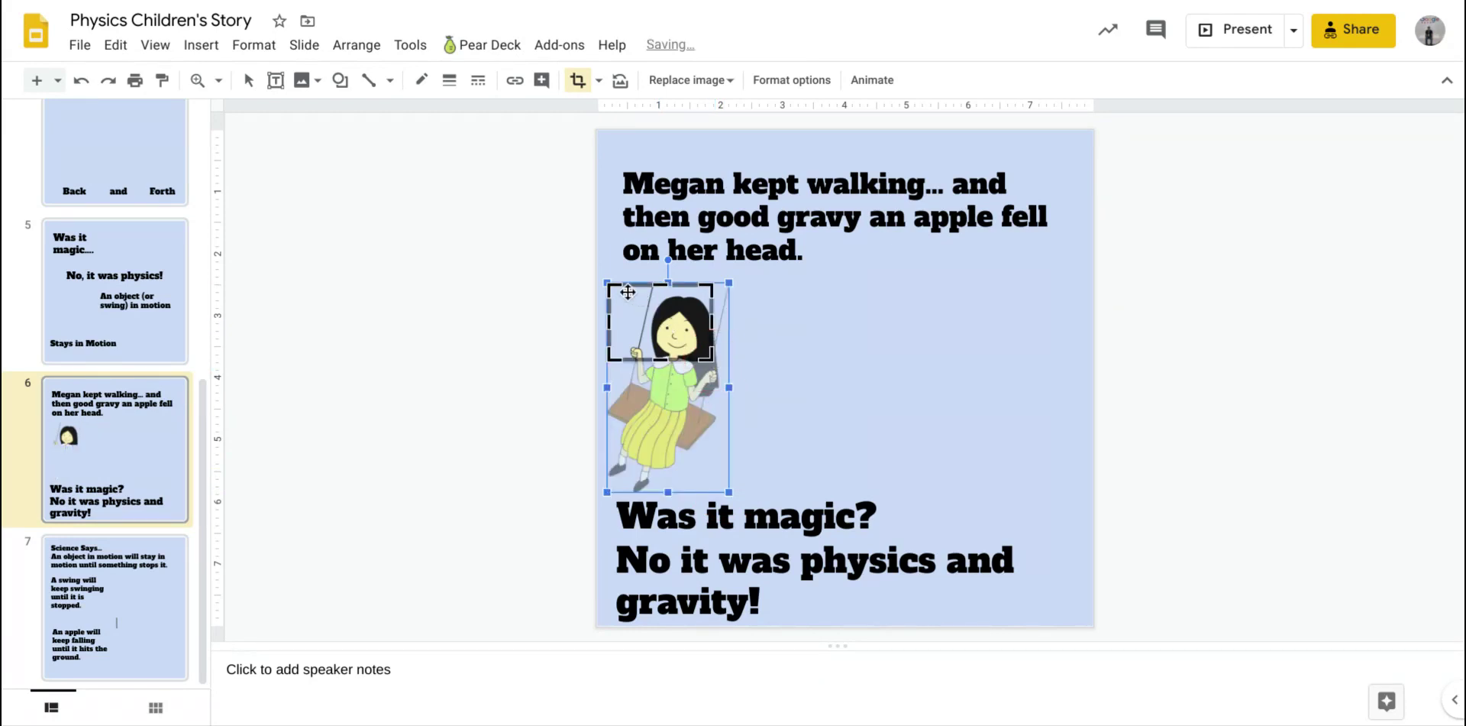
drag(612, 291, 651, 291)
key(Return)
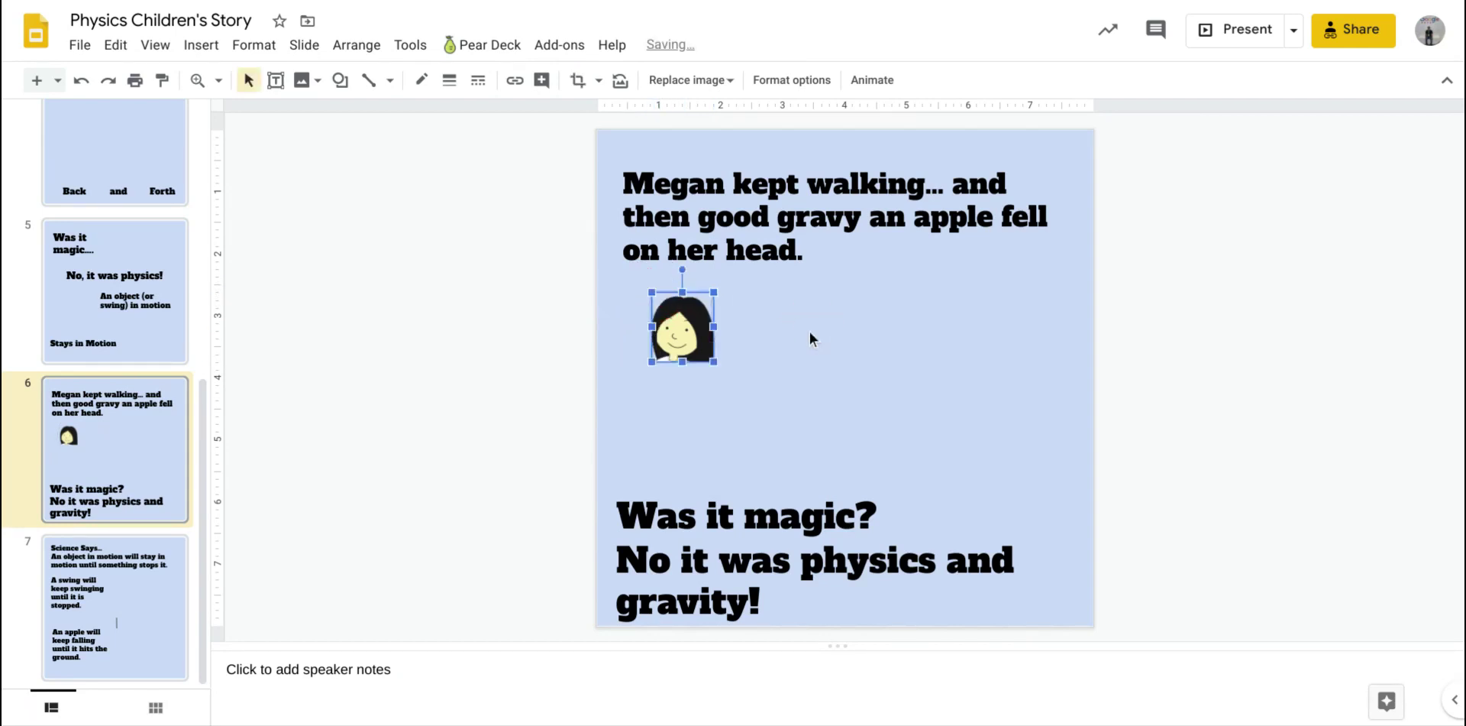
Enlarge the cropped head to fill the gap between the two text blocks and center it on the slide
drag(713, 361, 826, 424)
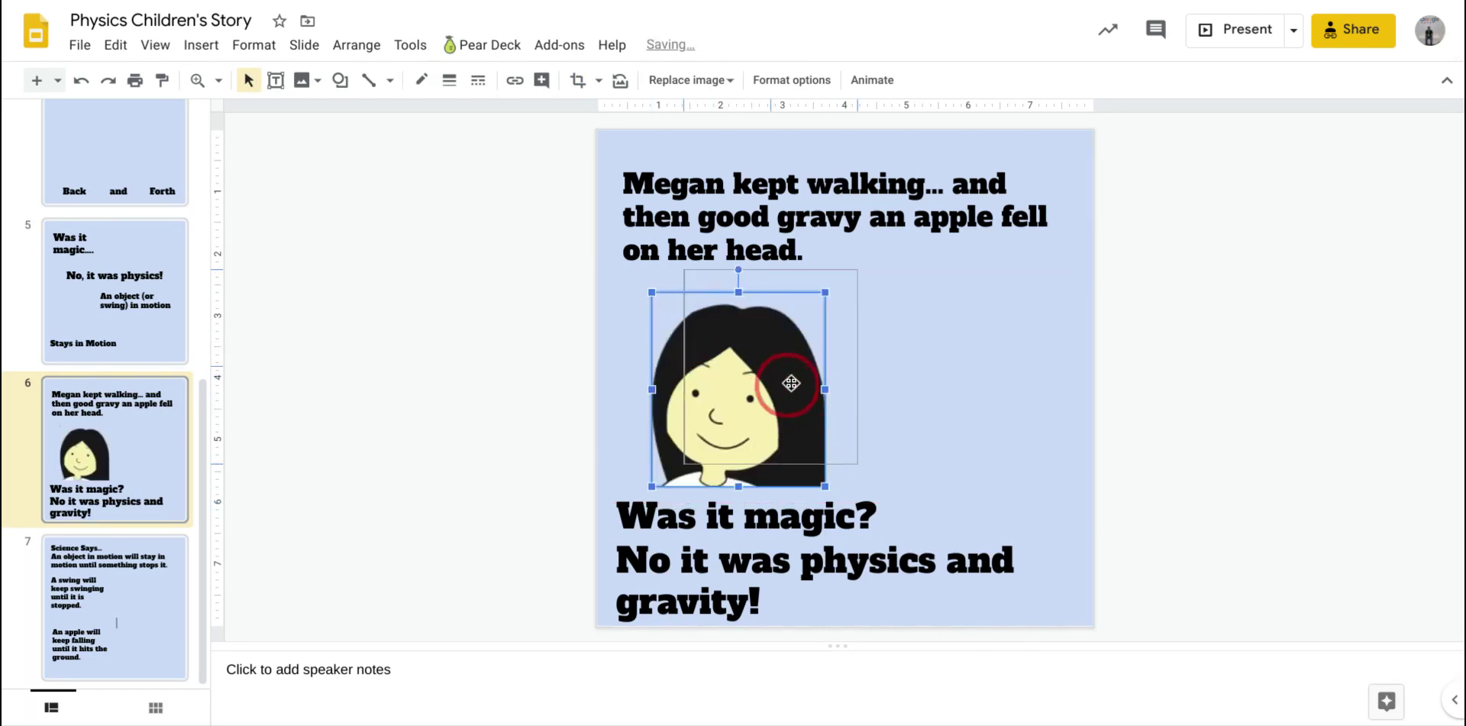
drag(791, 383, 831, 405)
click(831, 389)
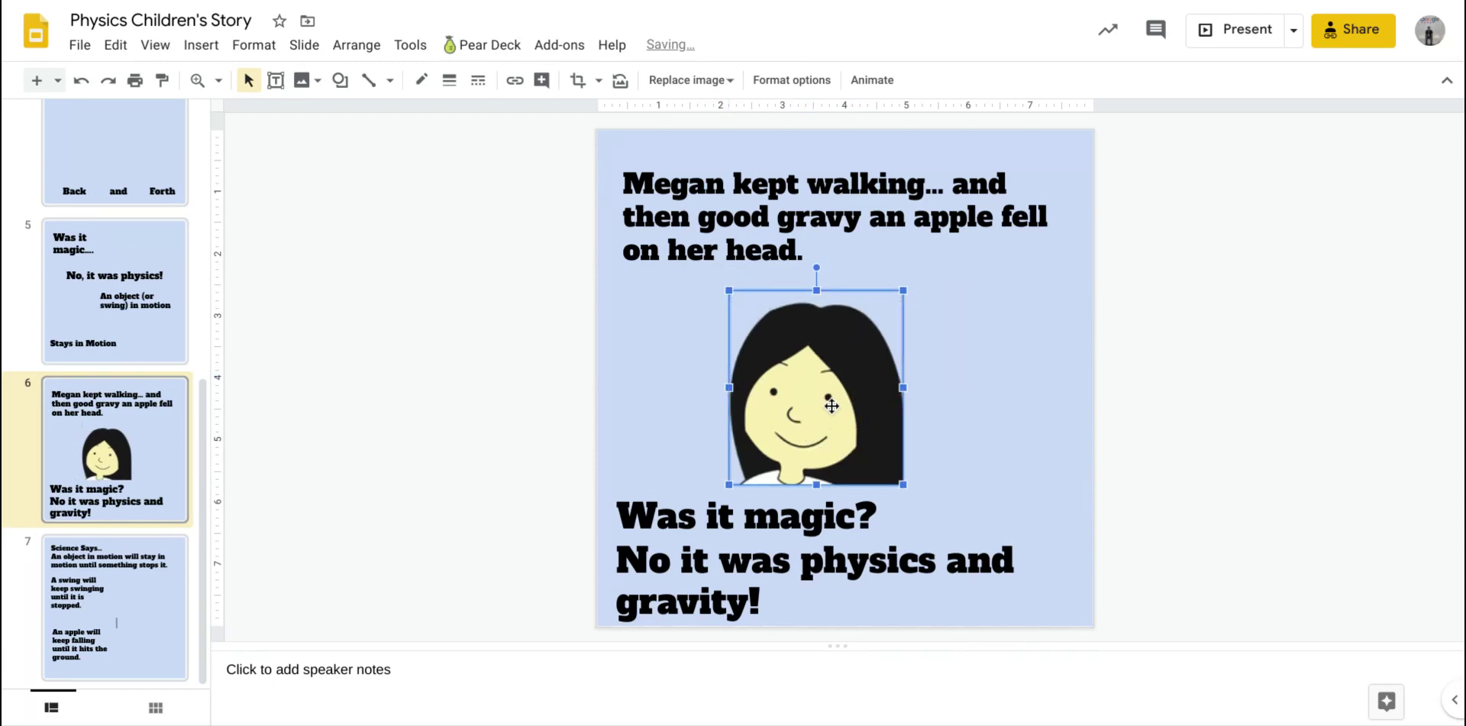
click(1115, 382)
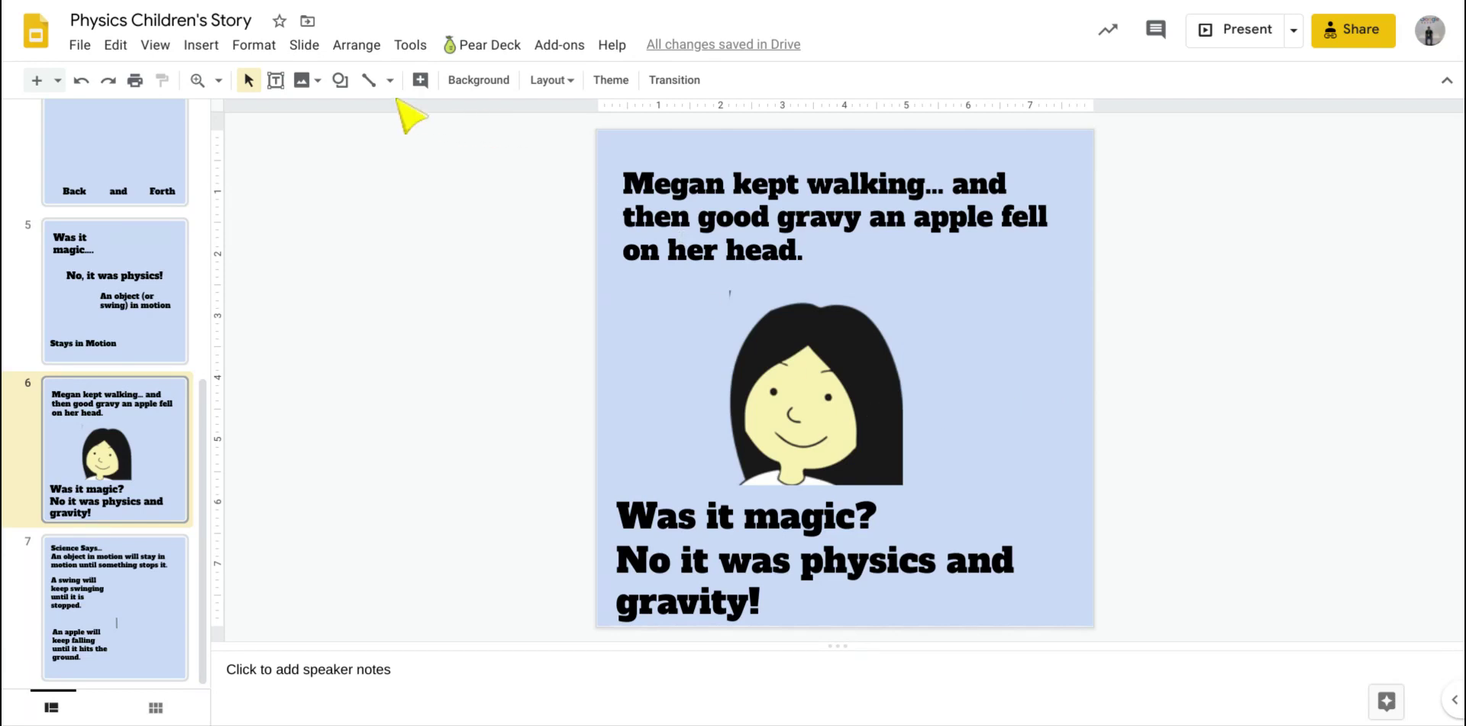
Search the web for "apple clipart" images to add to slide 6
click(318, 81)
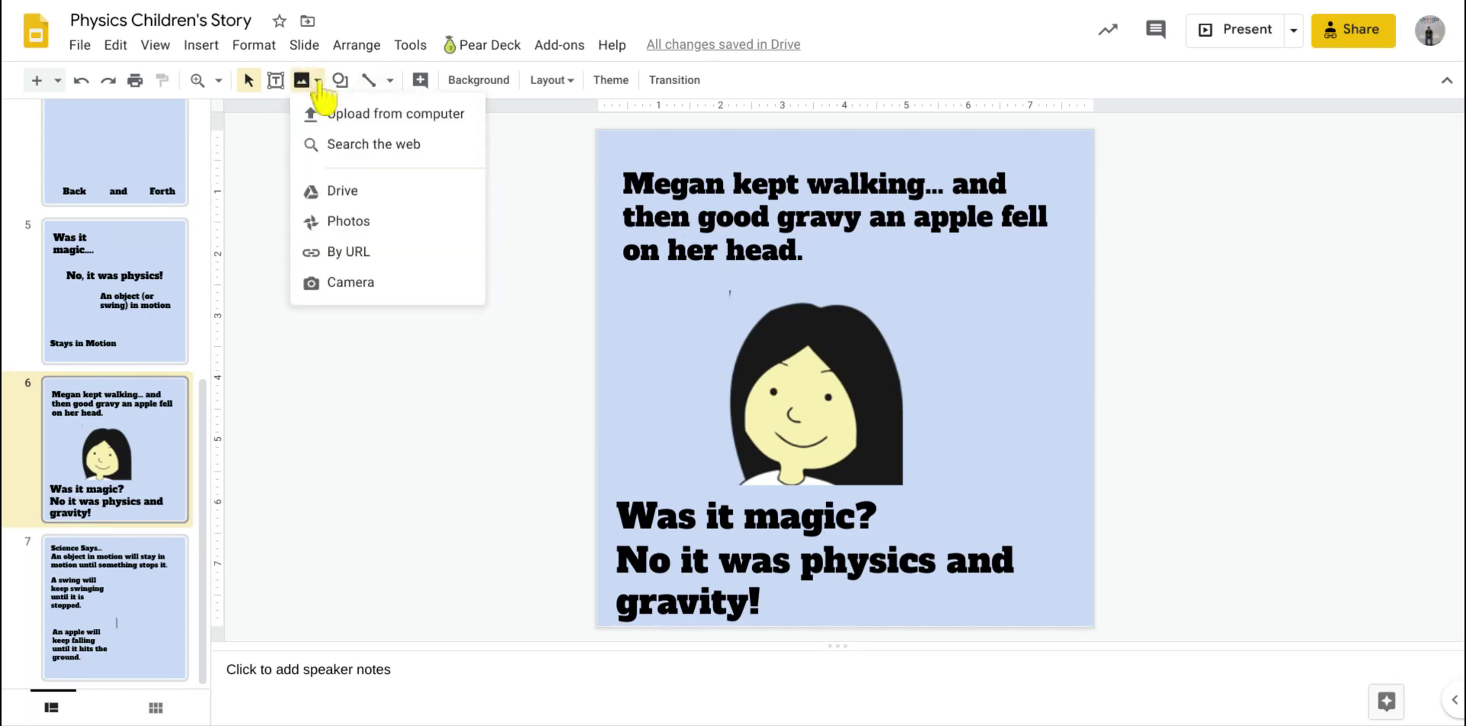
click(318, 144)
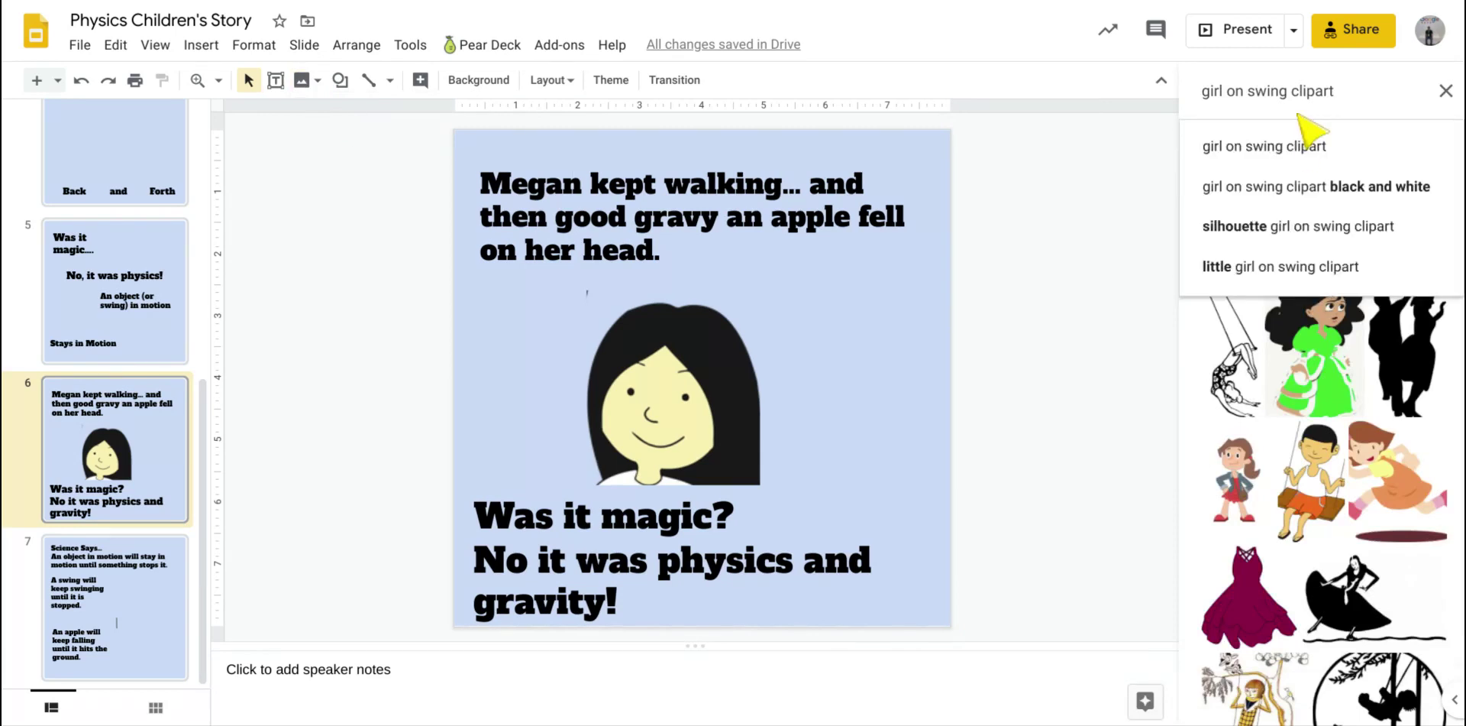
triple_click(1294, 86)
text(app)
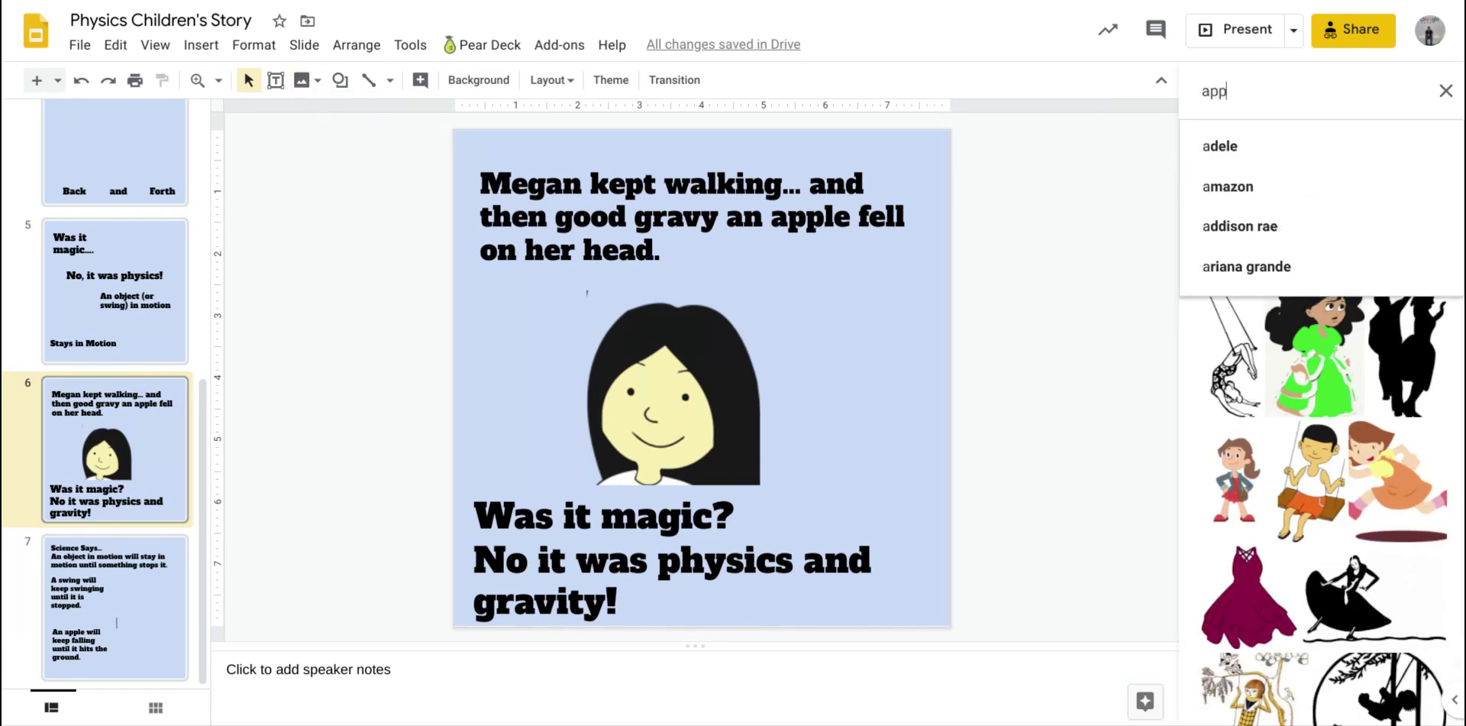
text(le clipa)
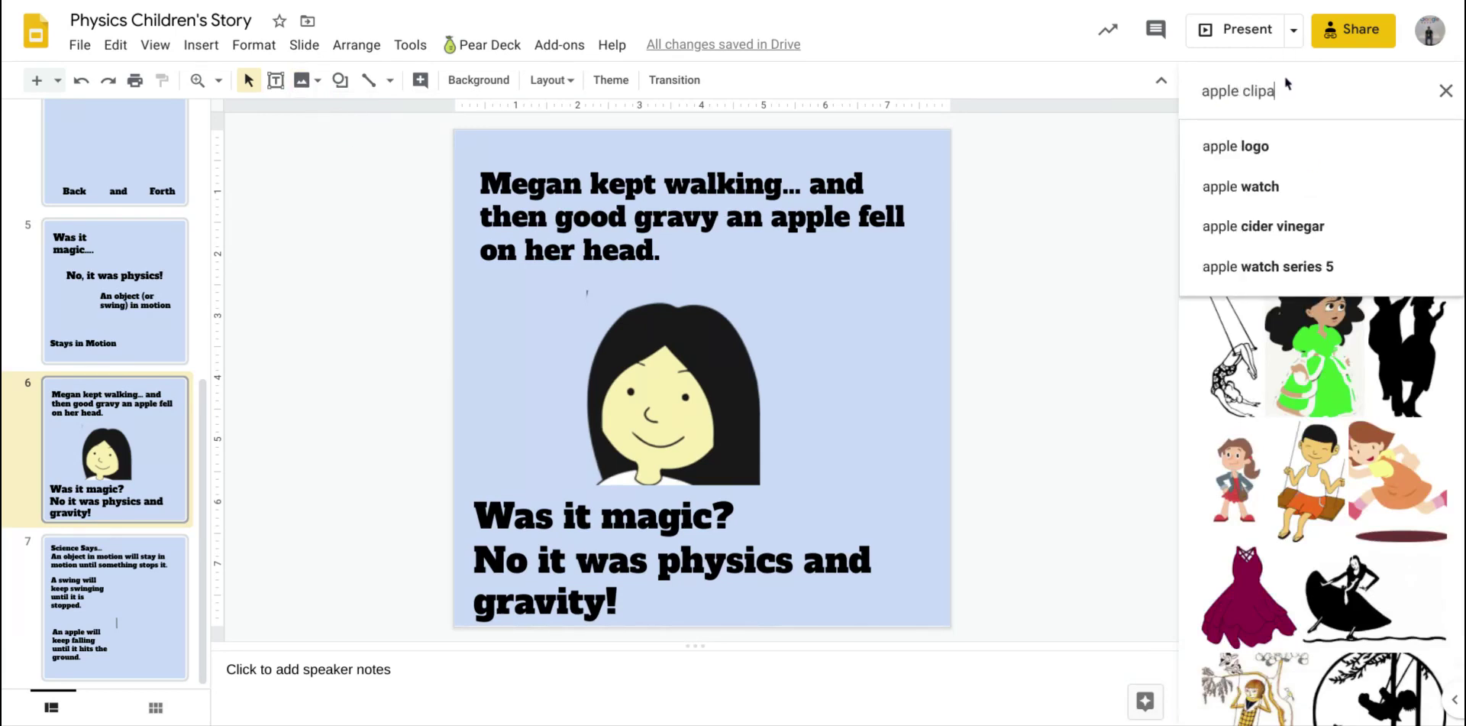
text(rt)
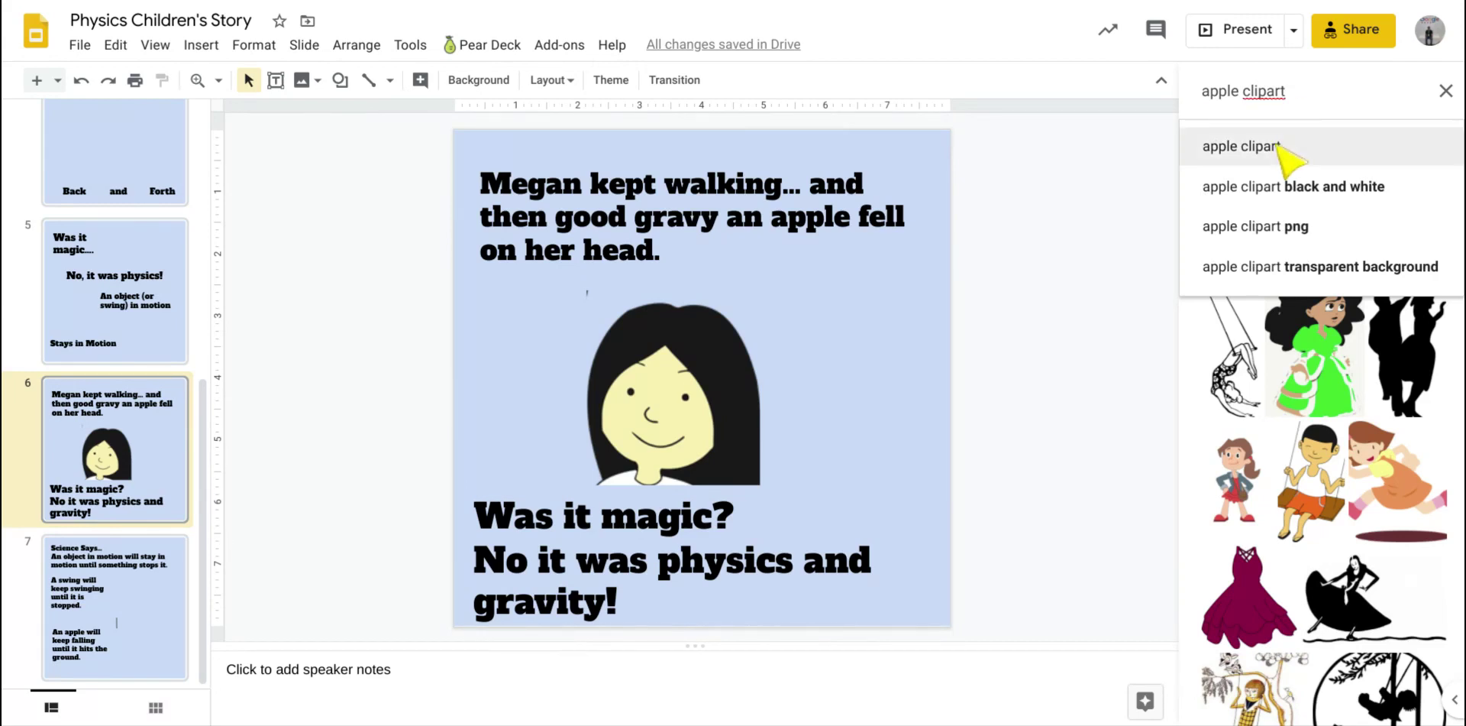
click(1280, 146)
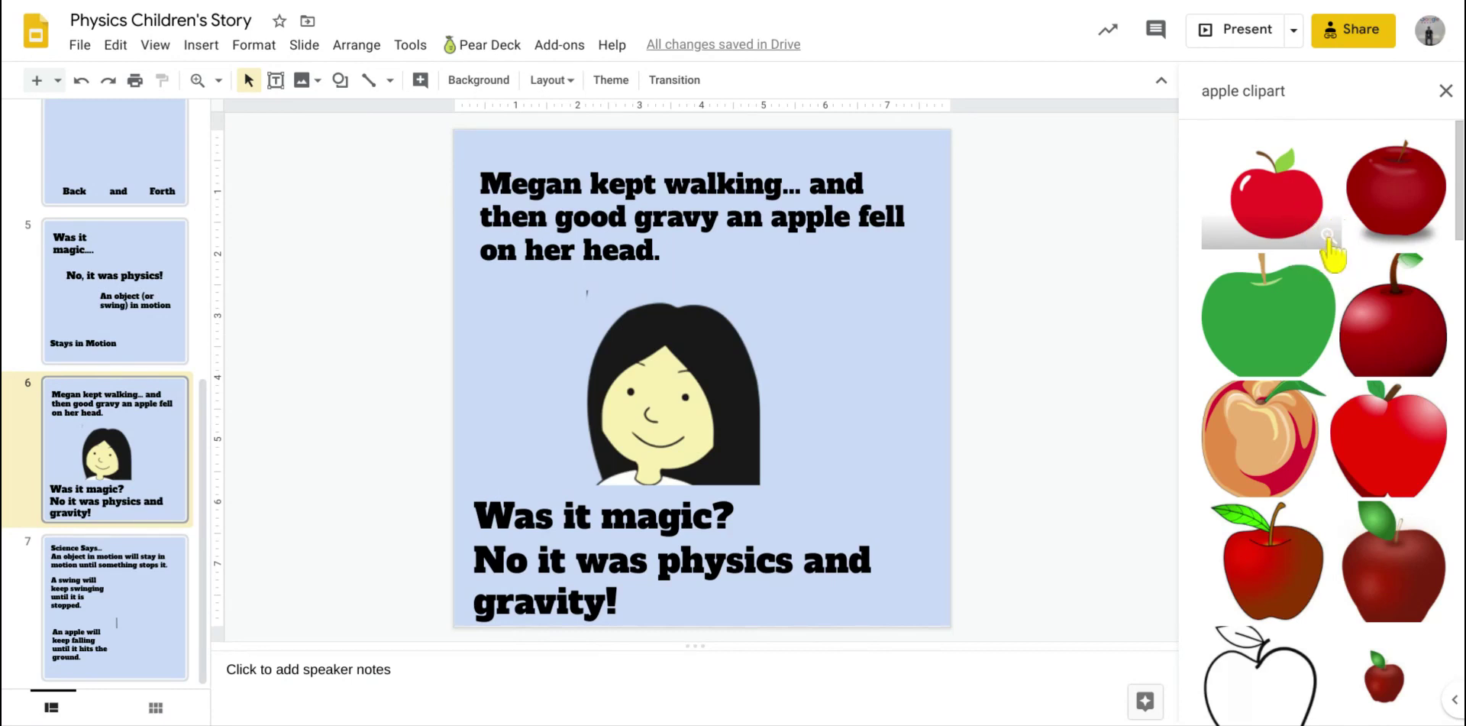
Preview the apple images and insert the cartoon red apple with the transparent background
click(1328, 235)
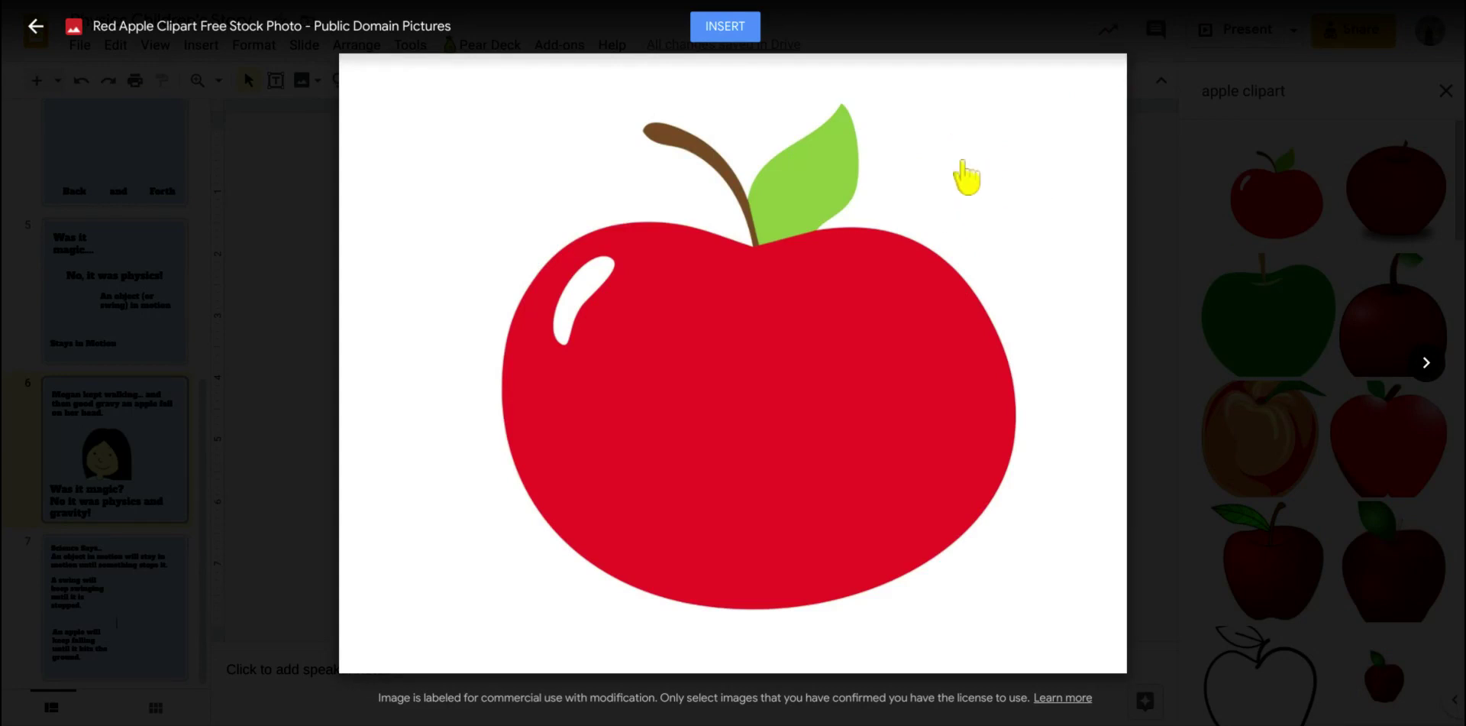
click(40, 33)
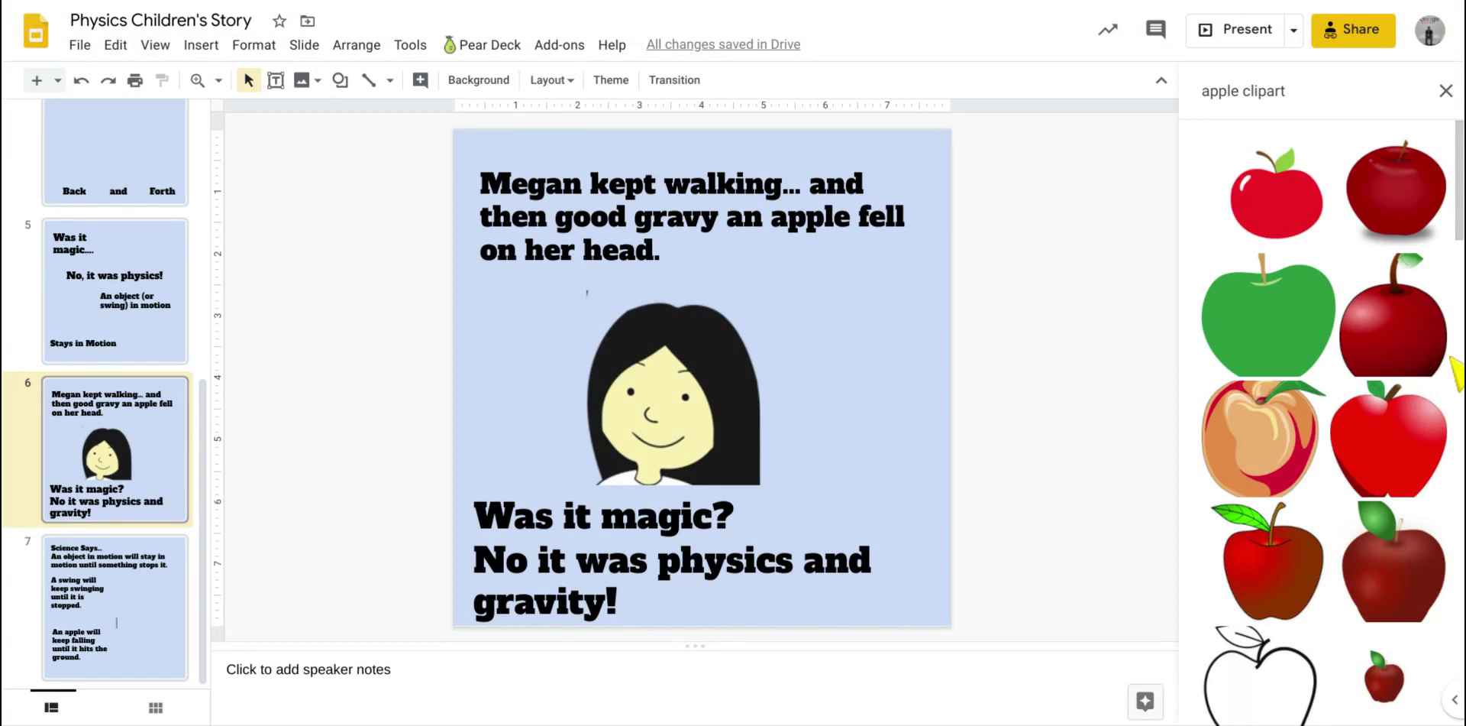
mouse_move(1414, 426)
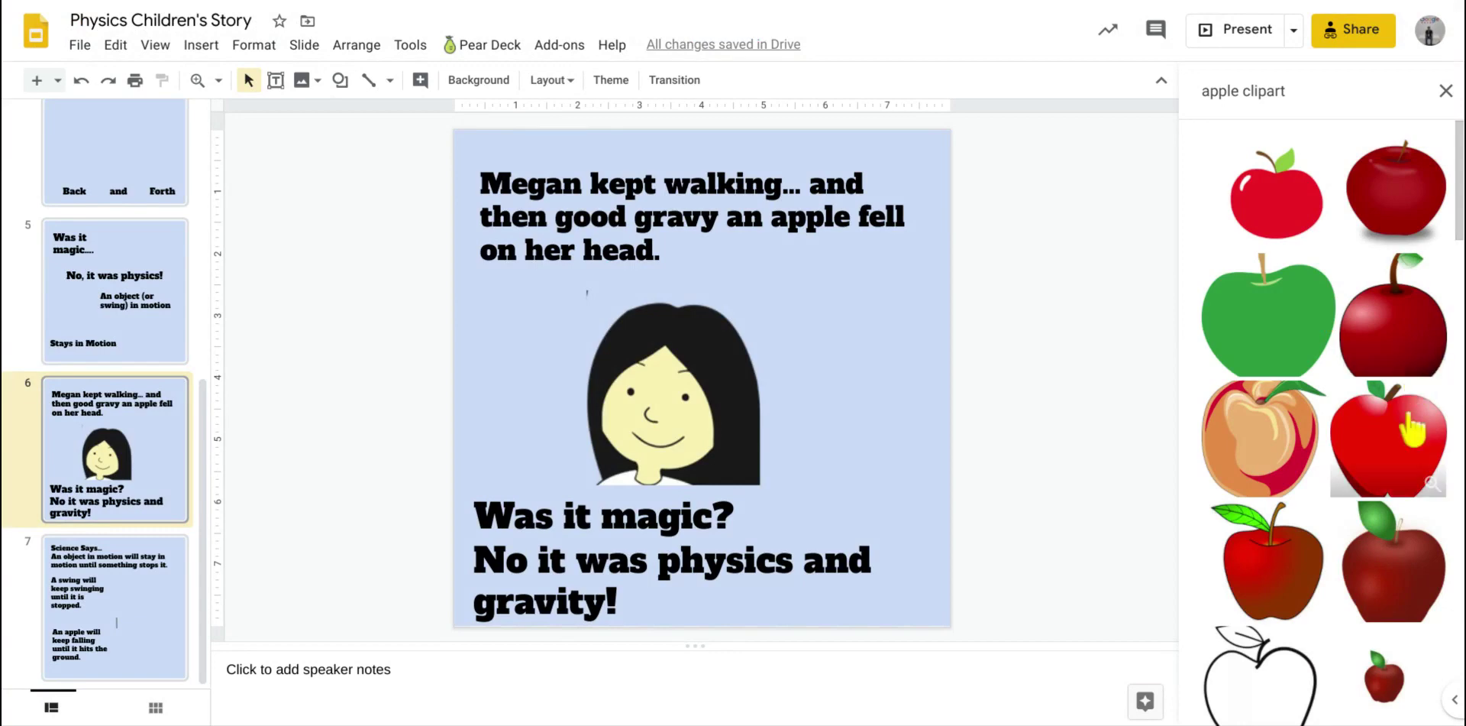
click(1433, 483)
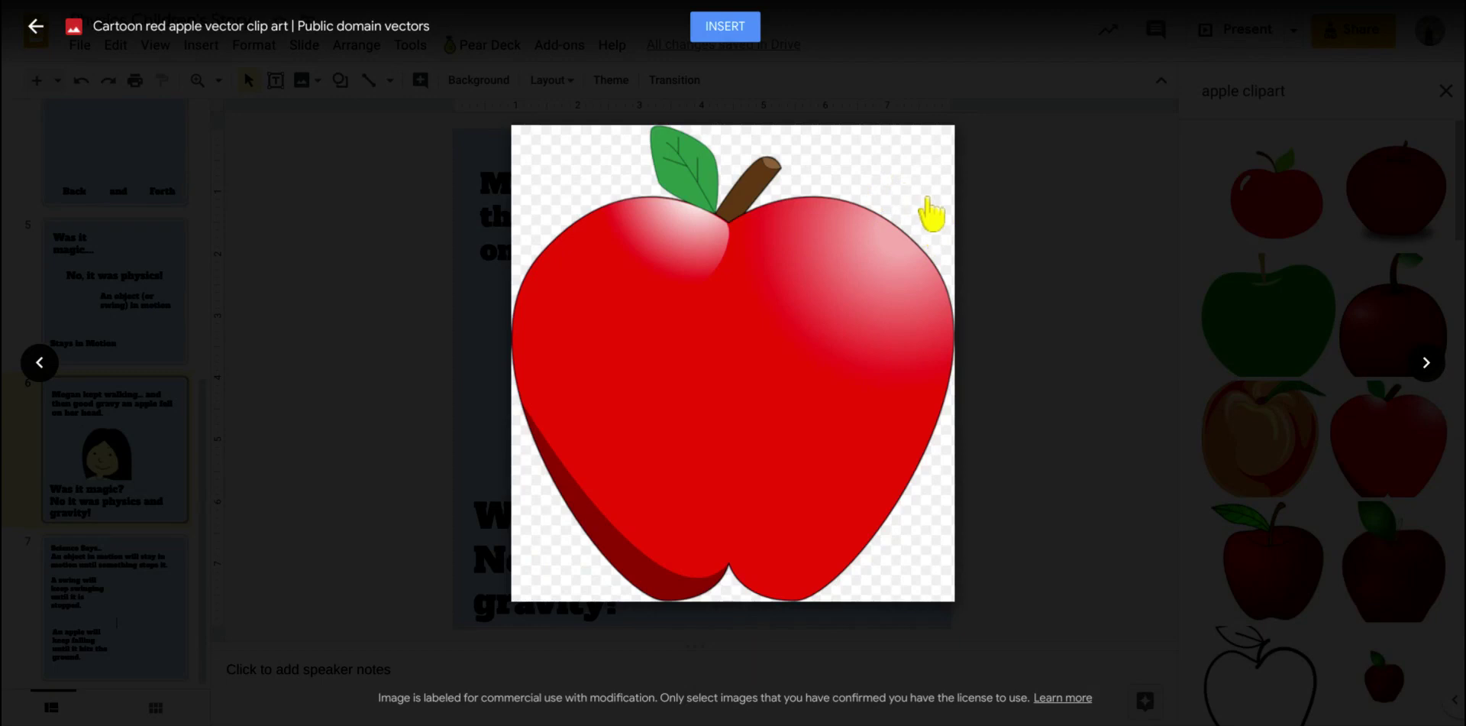
click(726, 29)
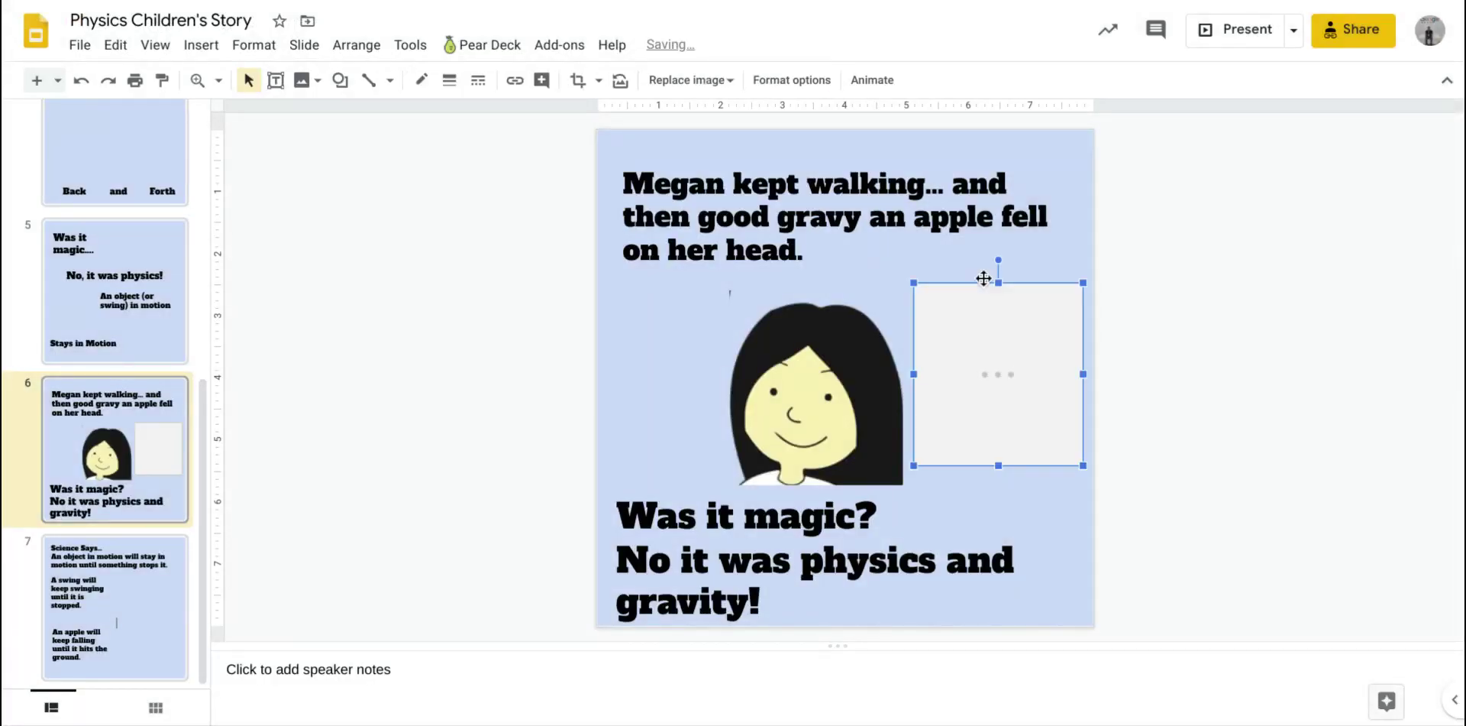
Shrink the apple, tilt it clockwise and place it against the upper right of the girl's head
drag(1012, 370, 921, 304)
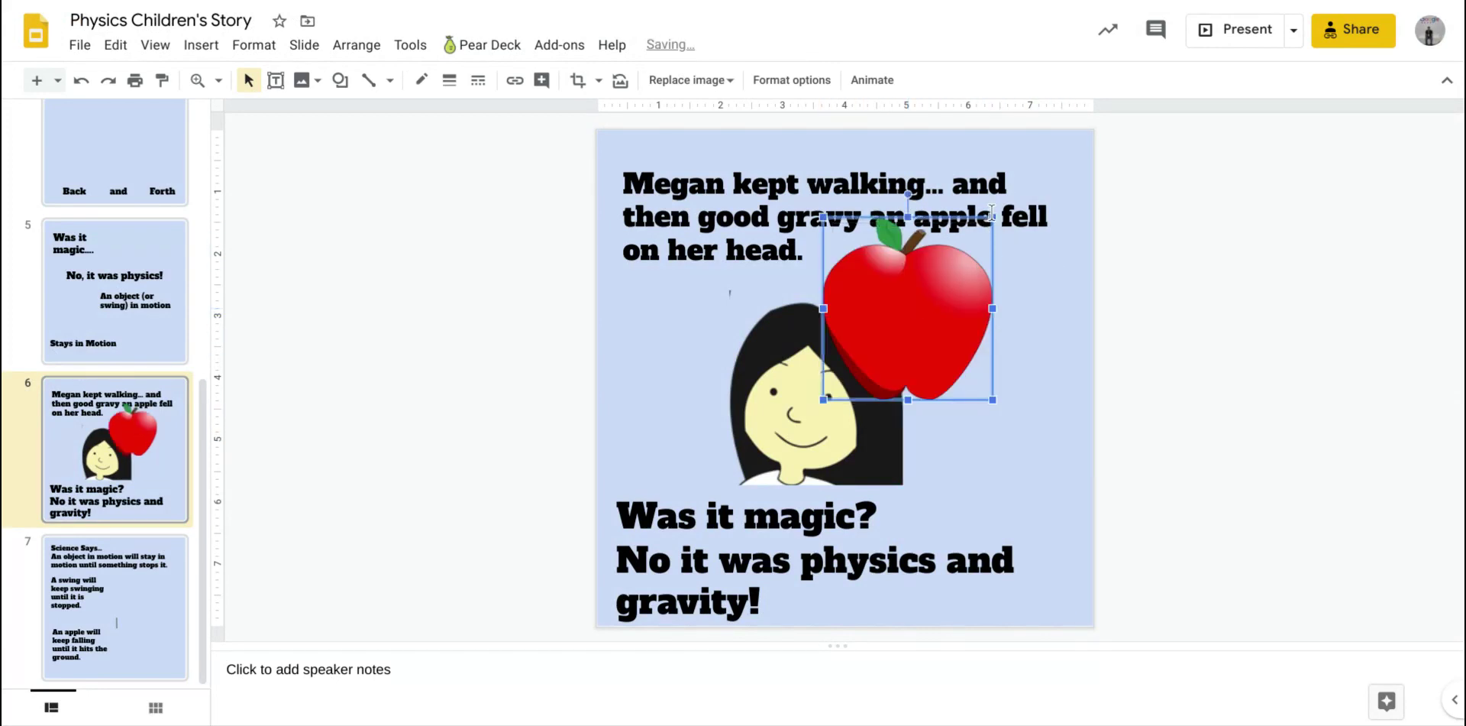
drag(993, 217, 902, 283)
click(871, 274)
drag(890, 332, 906, 293)
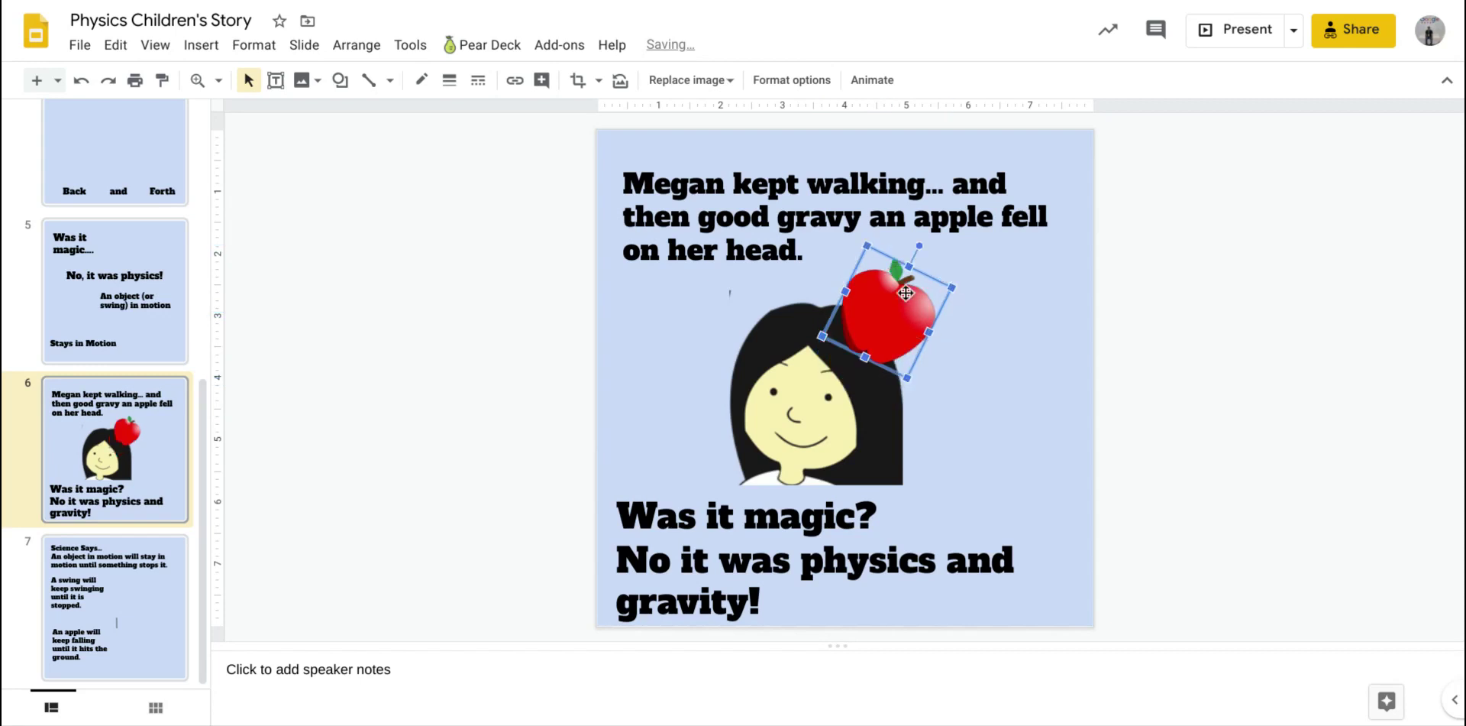
click(1317, 357)
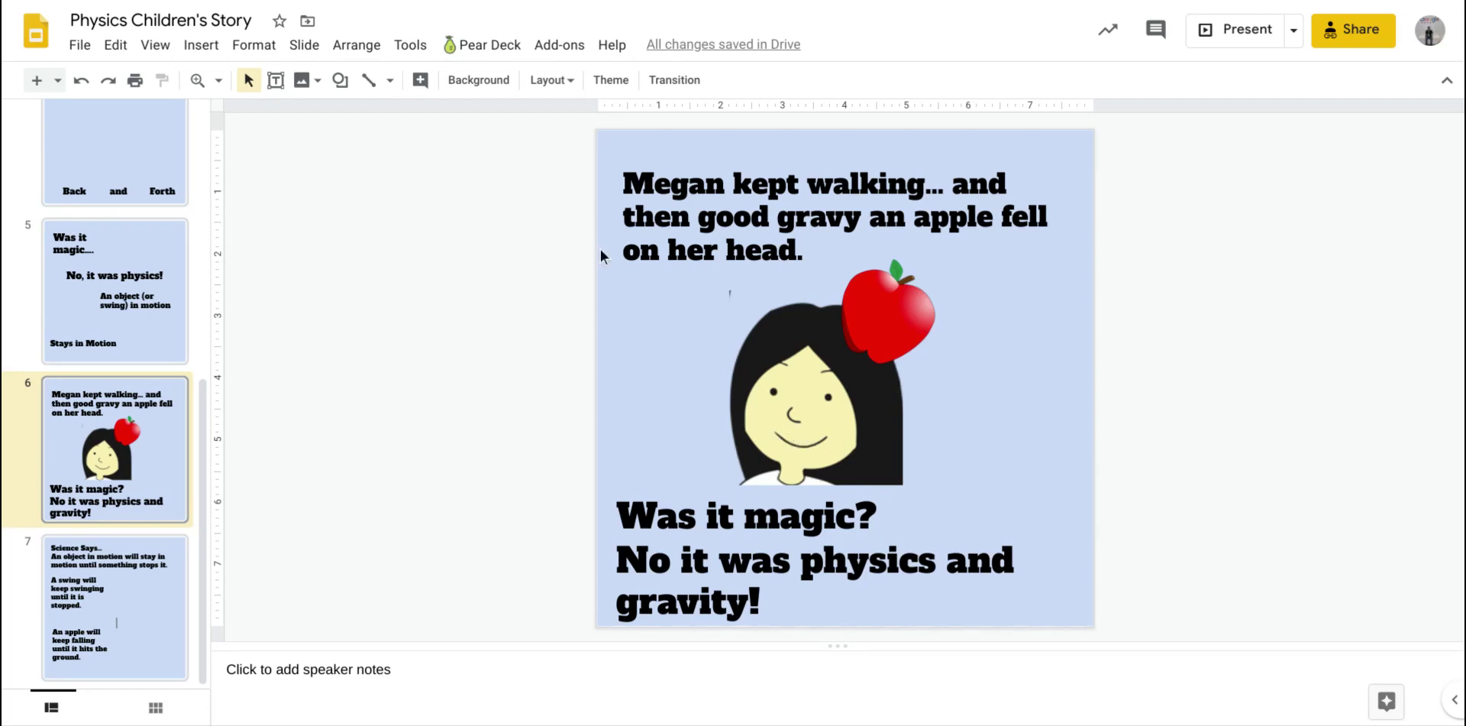
Draw a flat oval about 1 inch wide over the girl's smile and fill it black as an open mouth
click(341, 83)
mouse_move(360, 116)
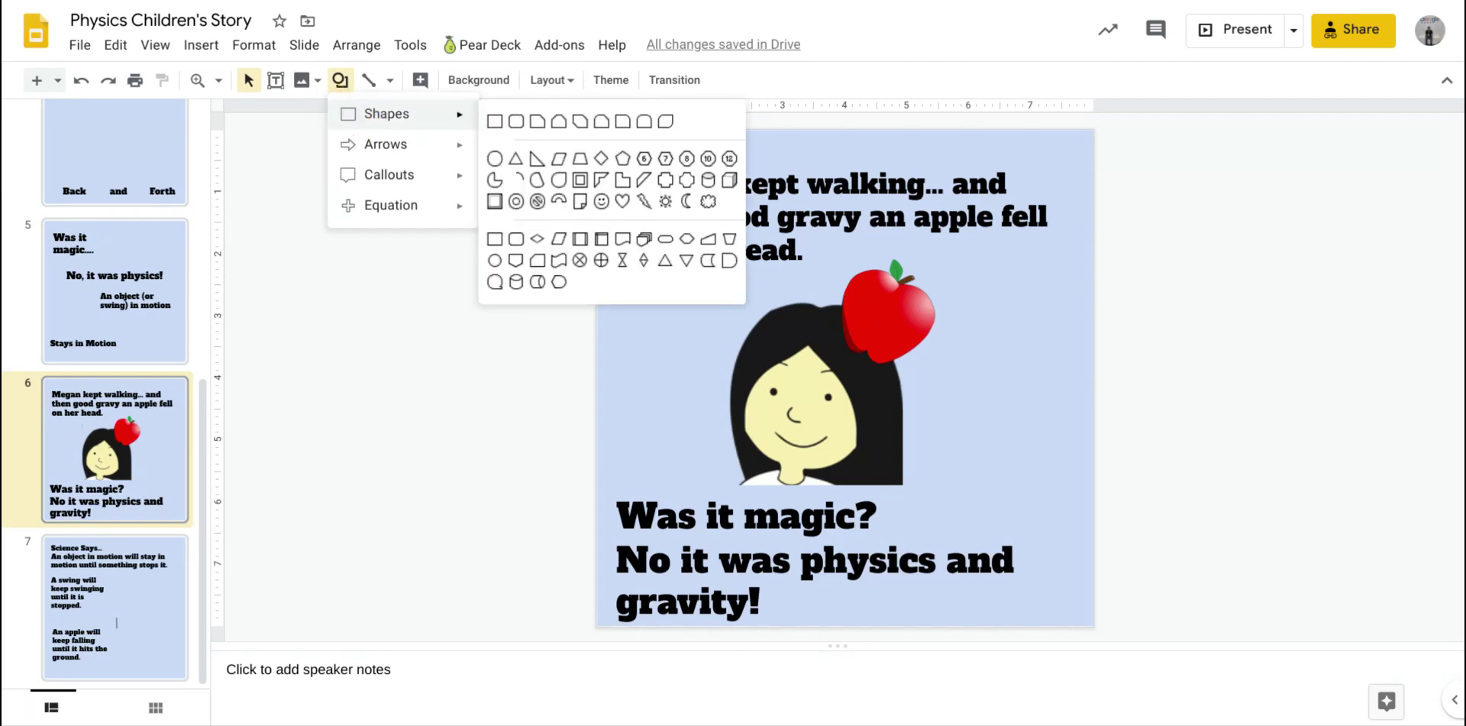
click(495, 159)
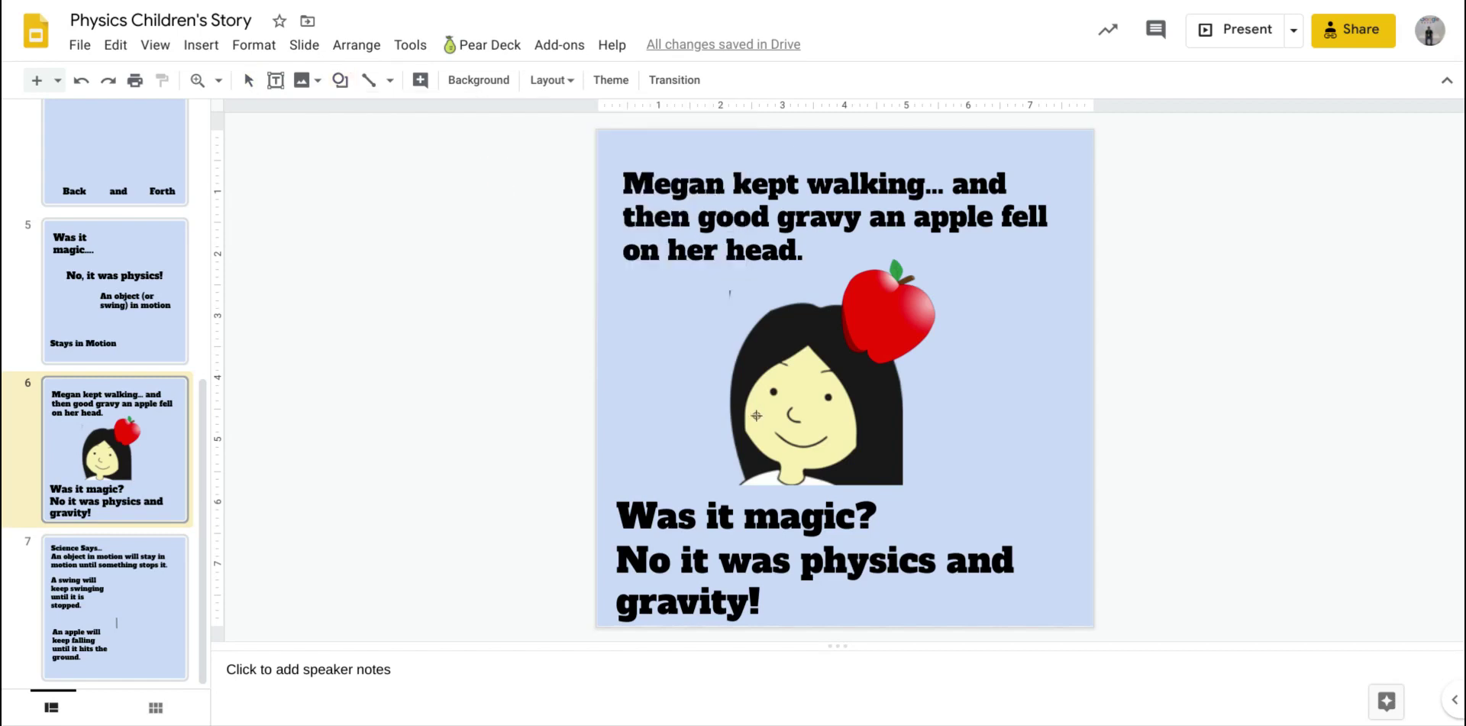
mouse_move(768, 430)
mouse_down()
mouse_move(840, 458)
mouse_move(771, 431)
mouse_up()
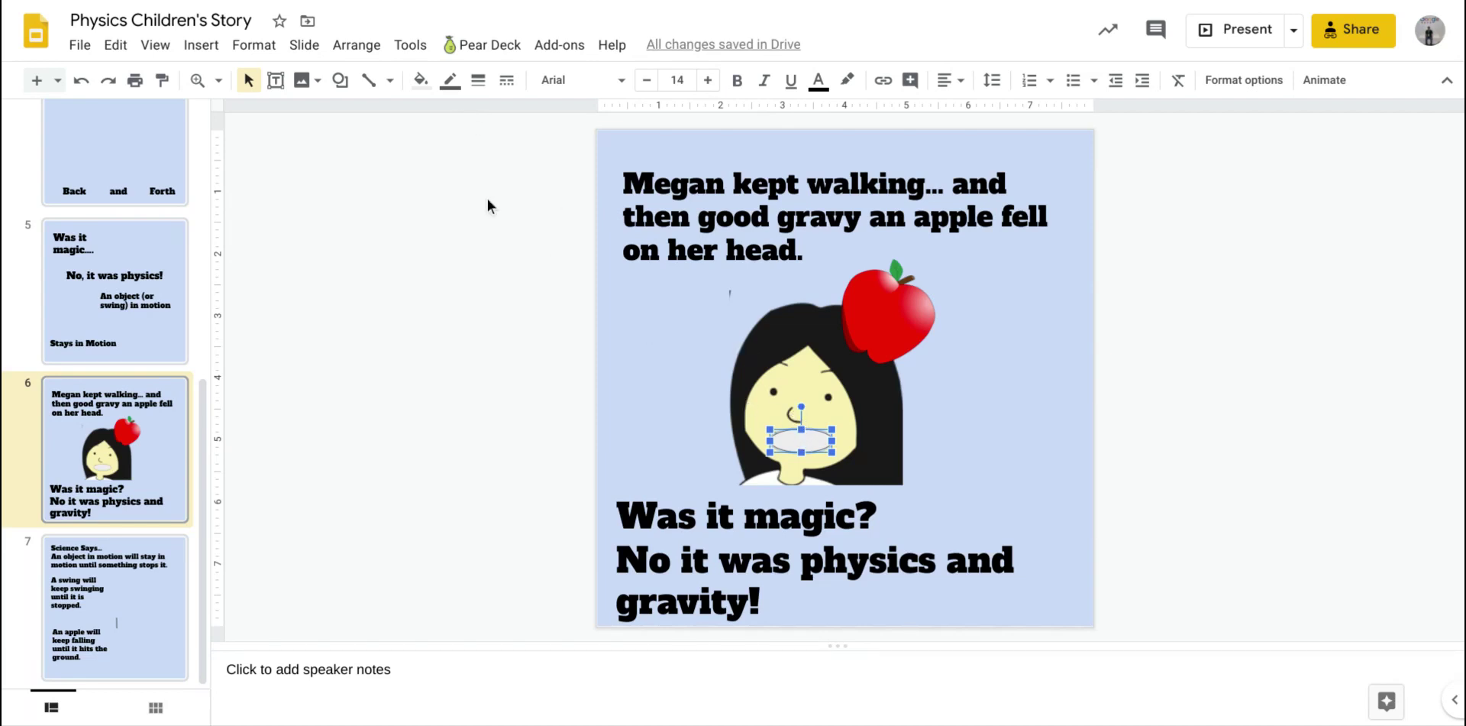
click(420, 79)
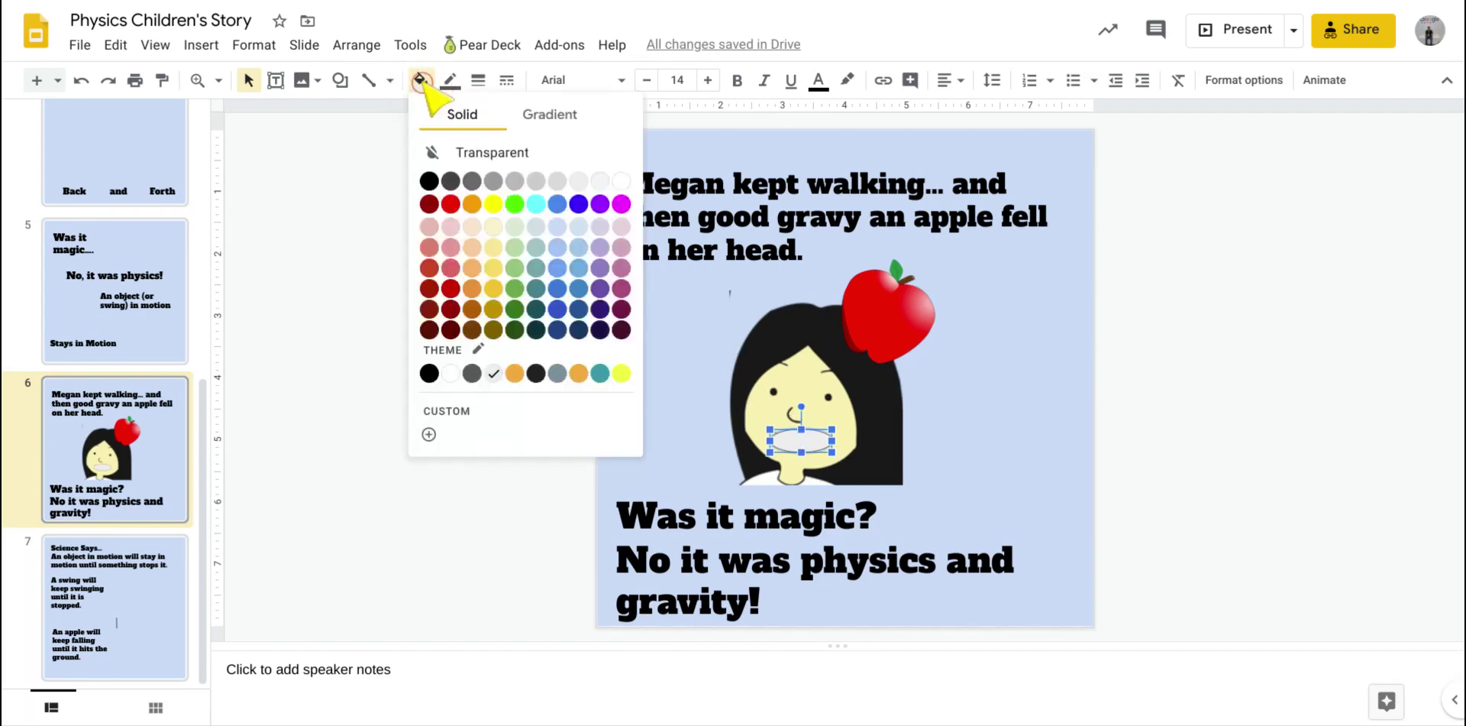
click(430, 181)
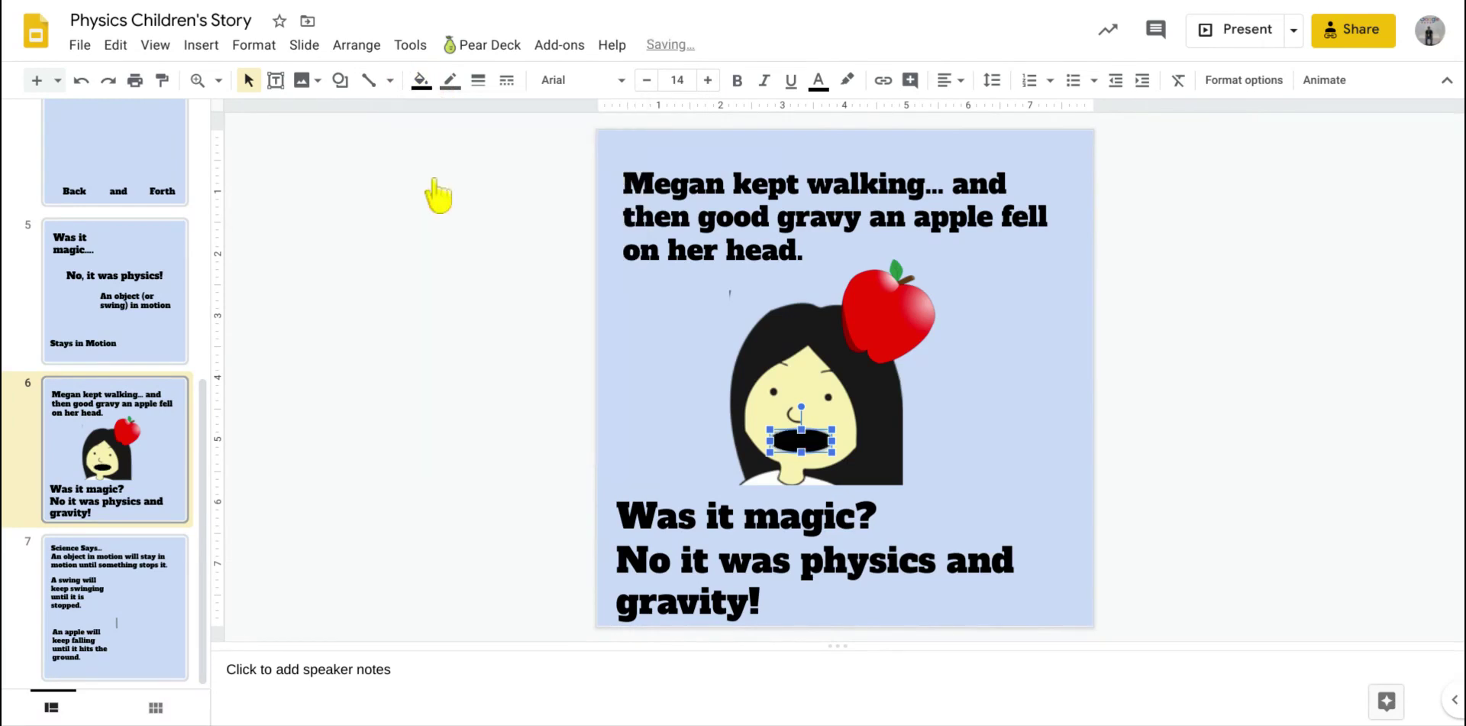
click(432, 275)
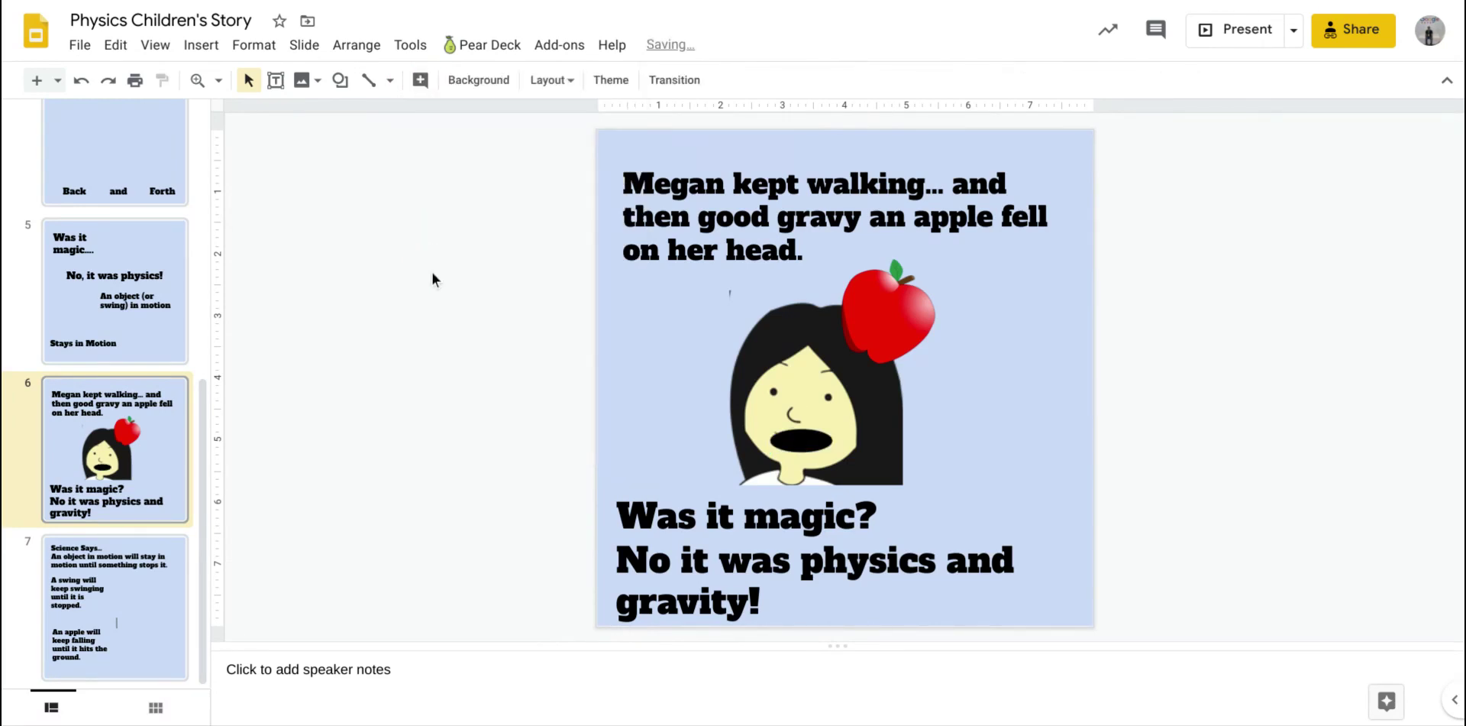
Fine-tune the horizontal position of the black mouth oval so it sits centred over the girl's smile
click(790, 437)
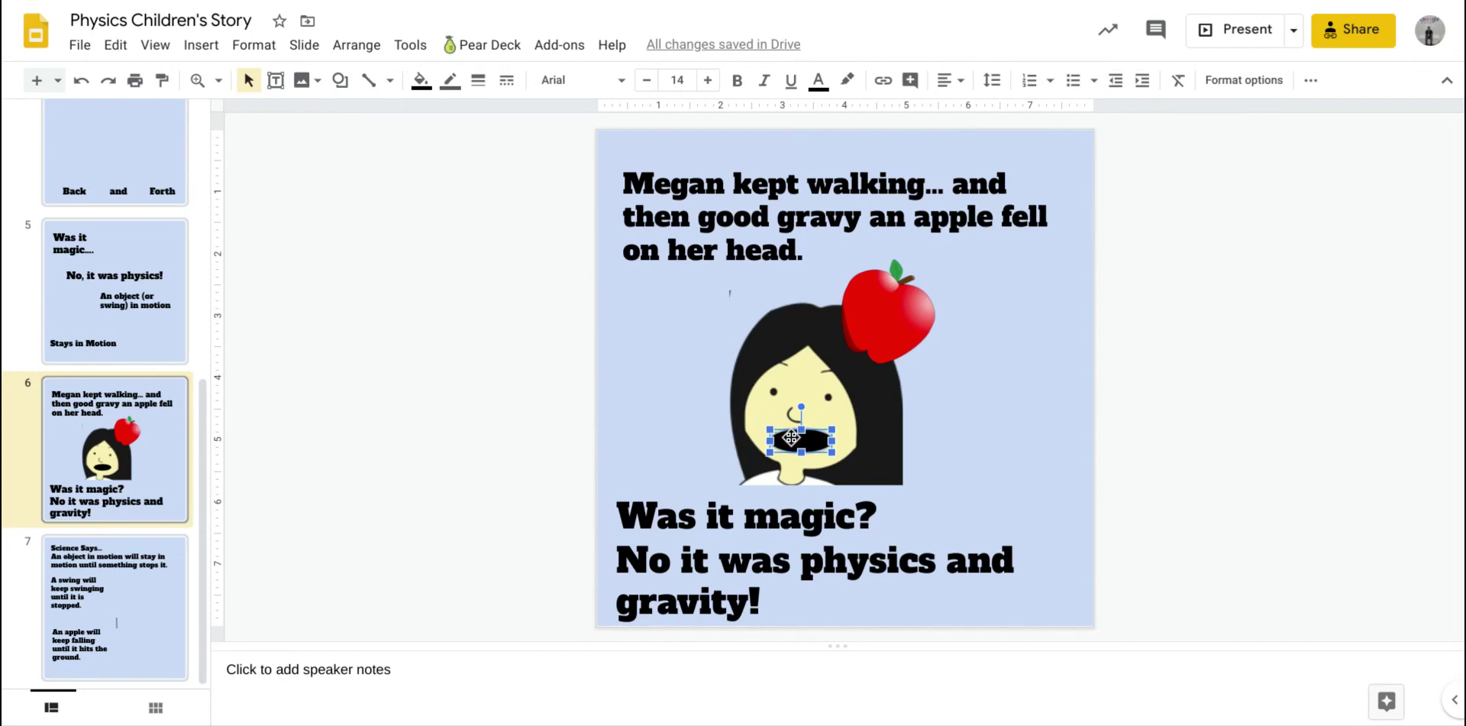
key(Left)
click(1169, 442)
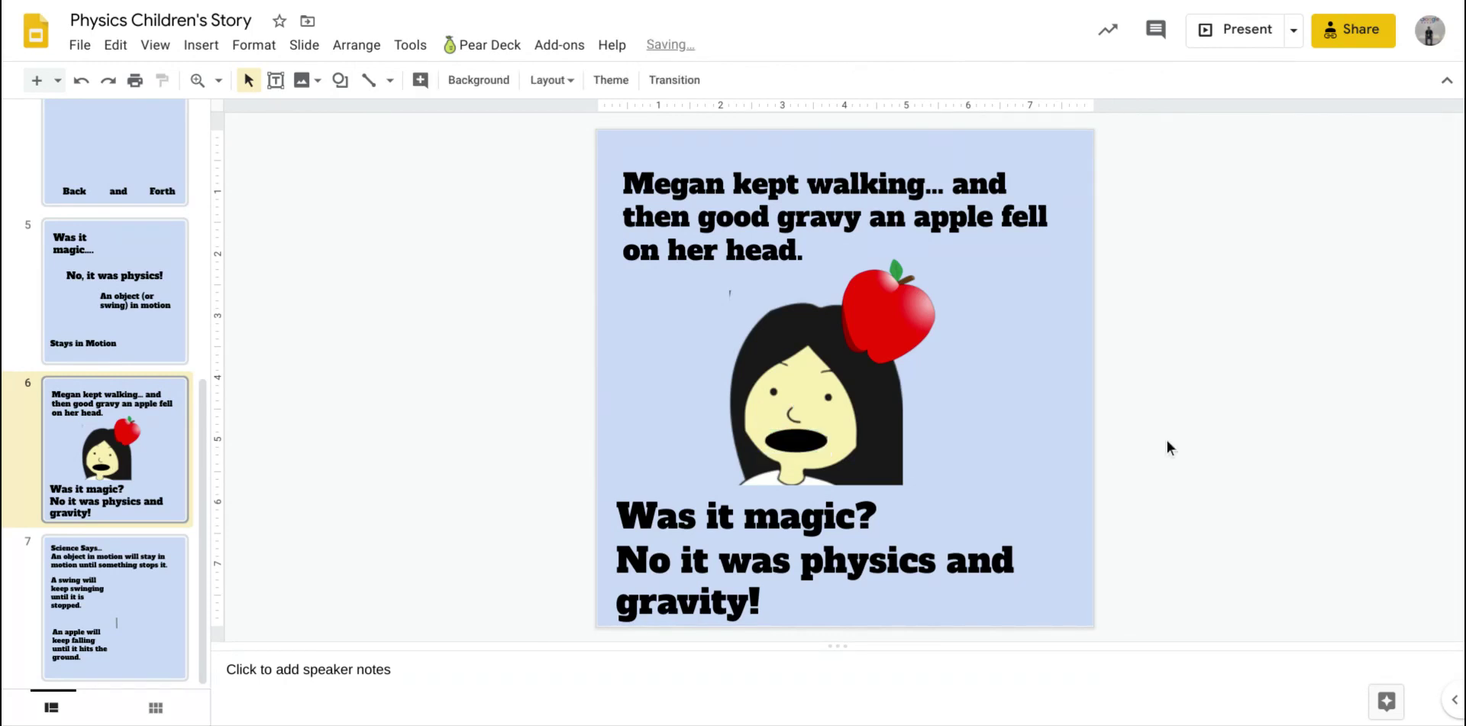
click(825, 443)
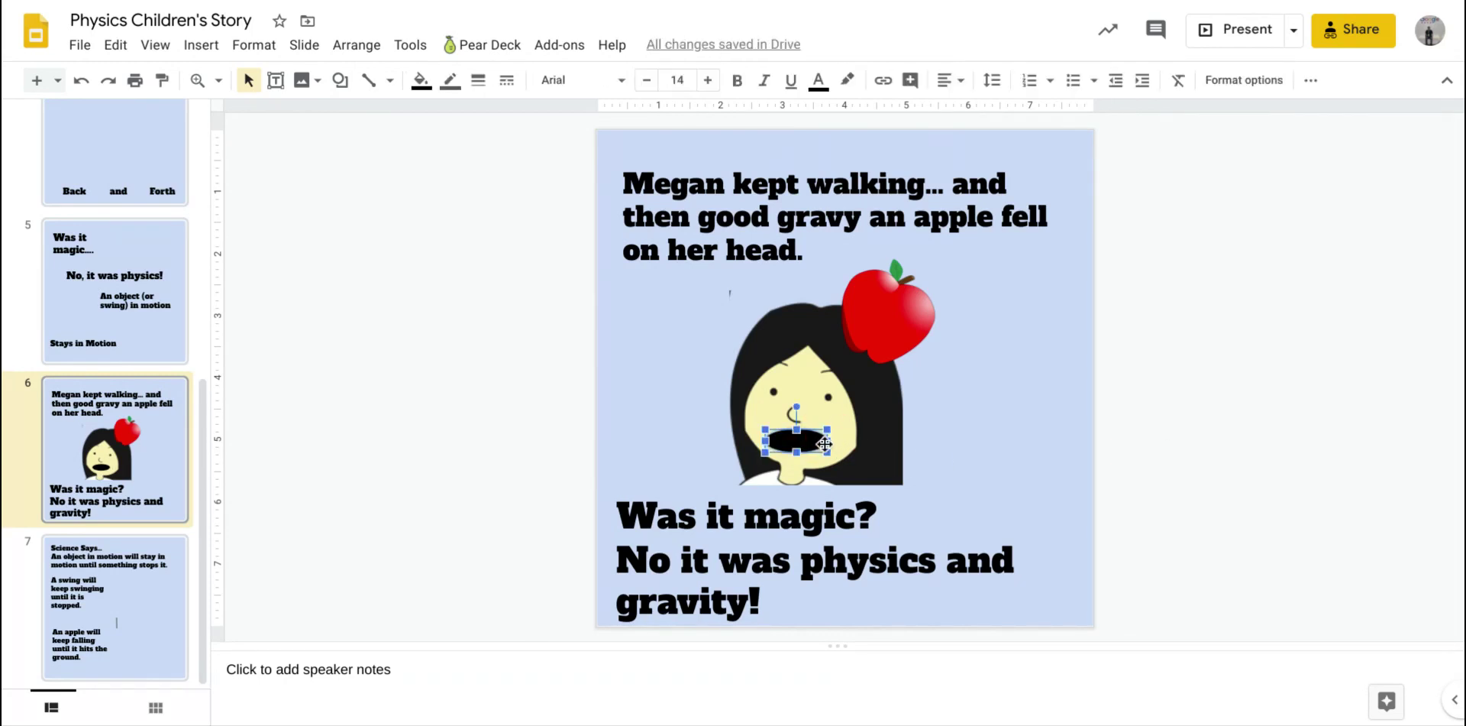
drag(828, 443, 836, 445)
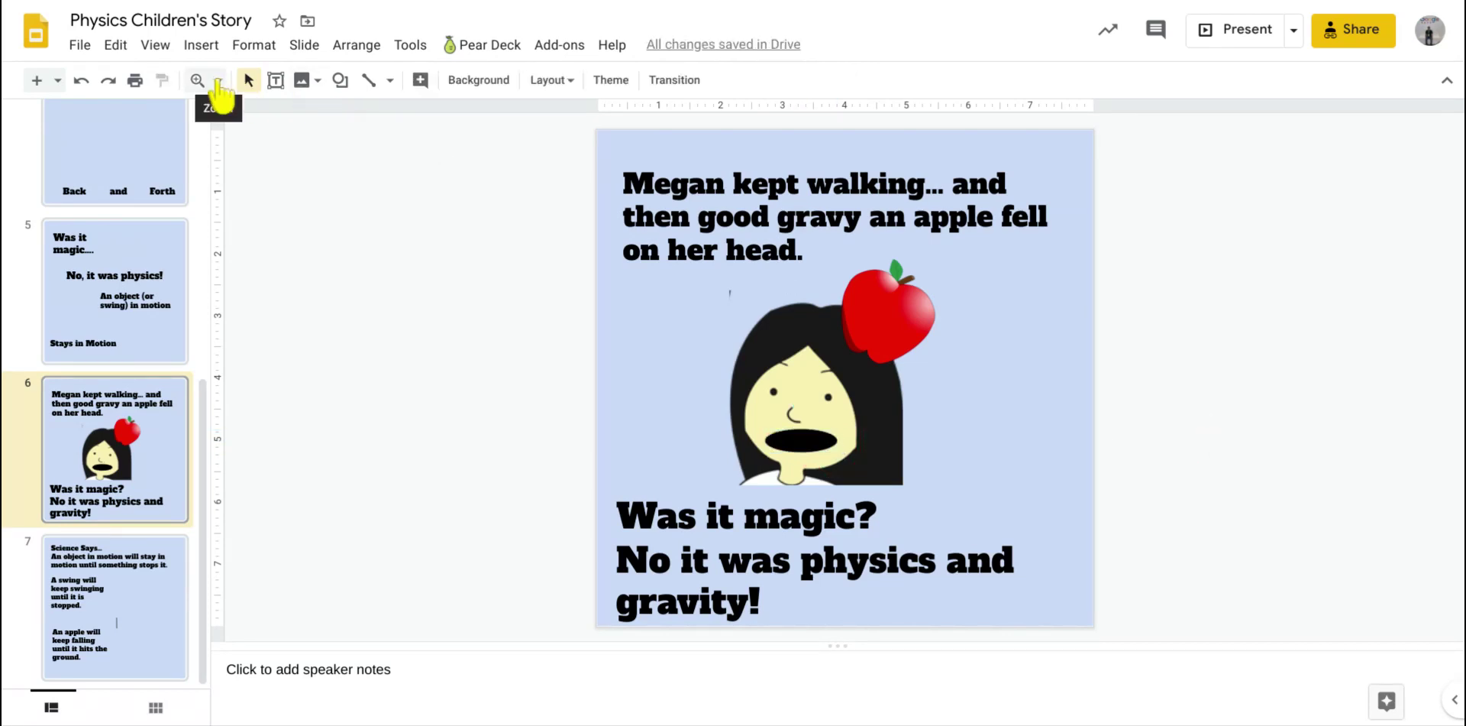
Draw a five-point star about 0.4 inch wide over the girl's left-hand eye and fill it yellow
click(197, 80)
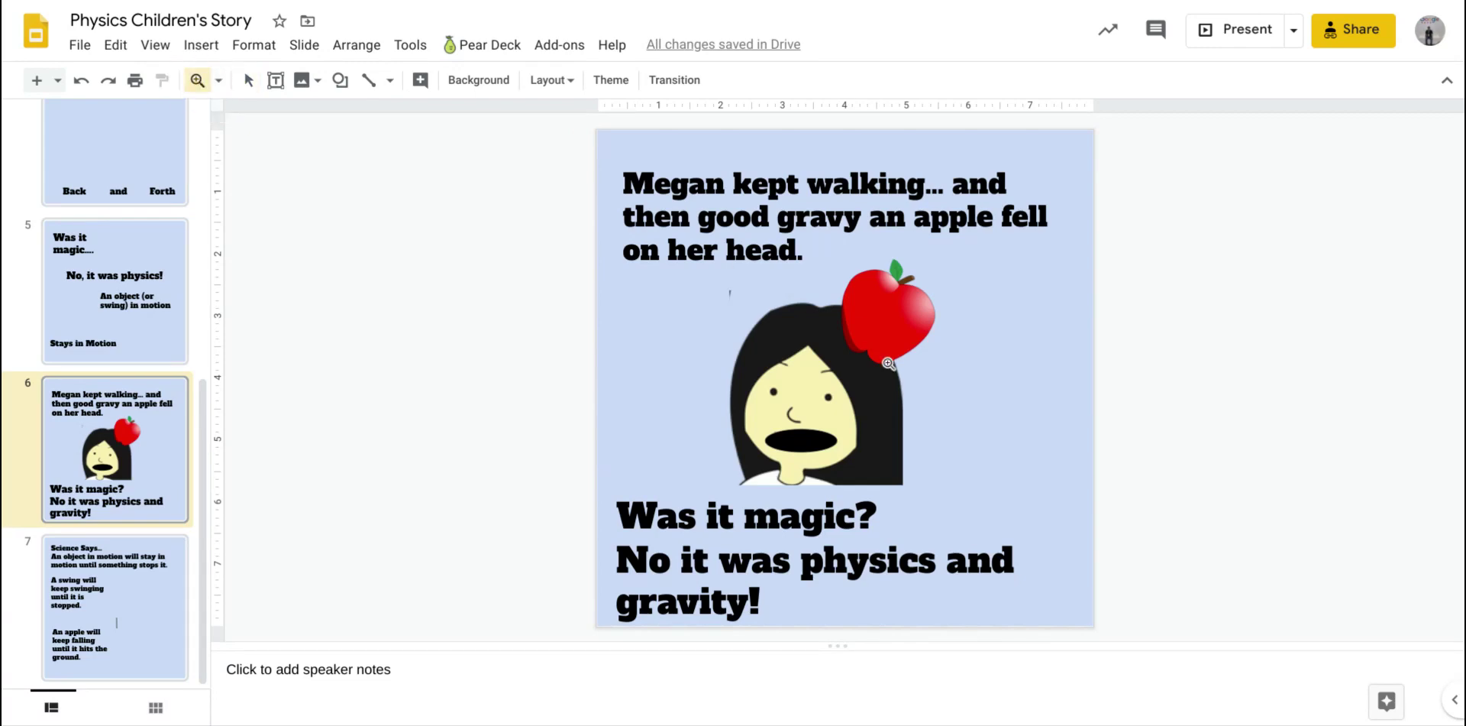
click(821, 413)
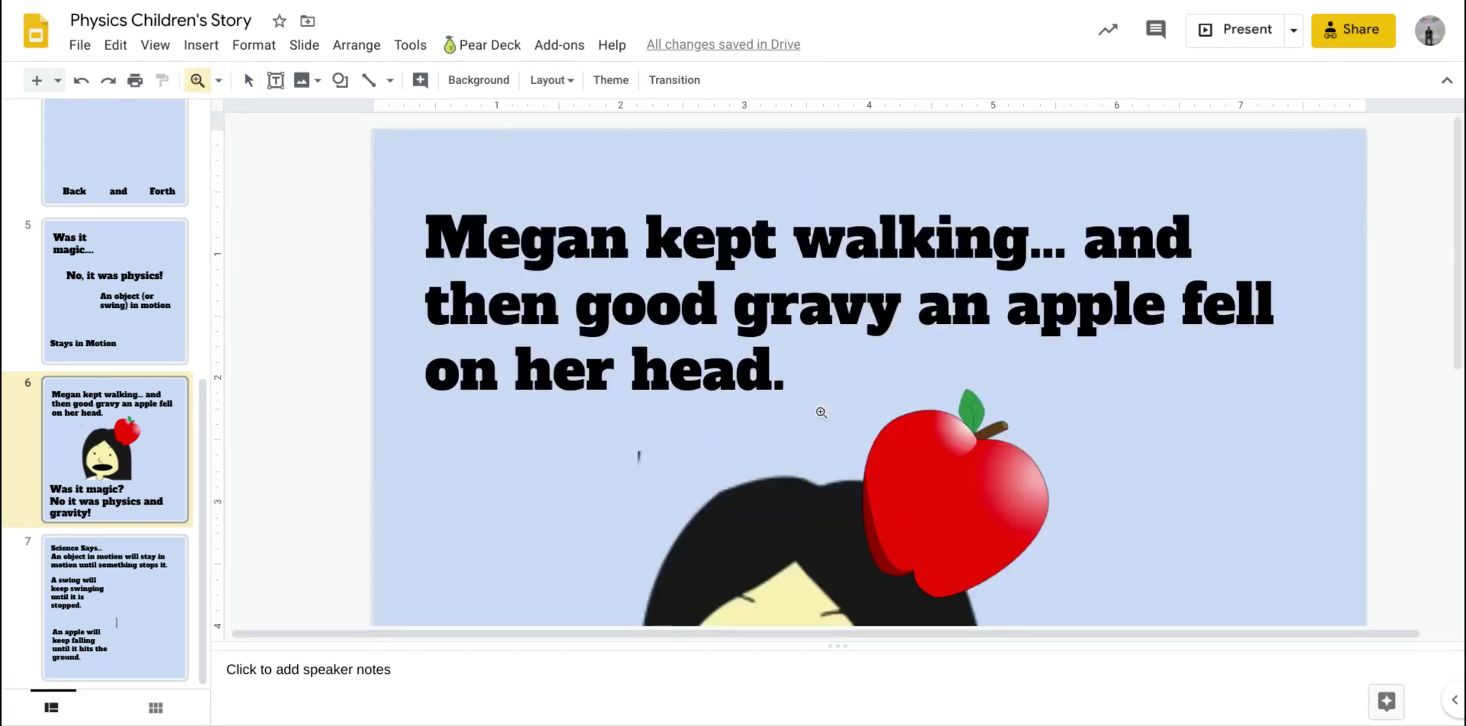
scroll(821, 413, down, 4)
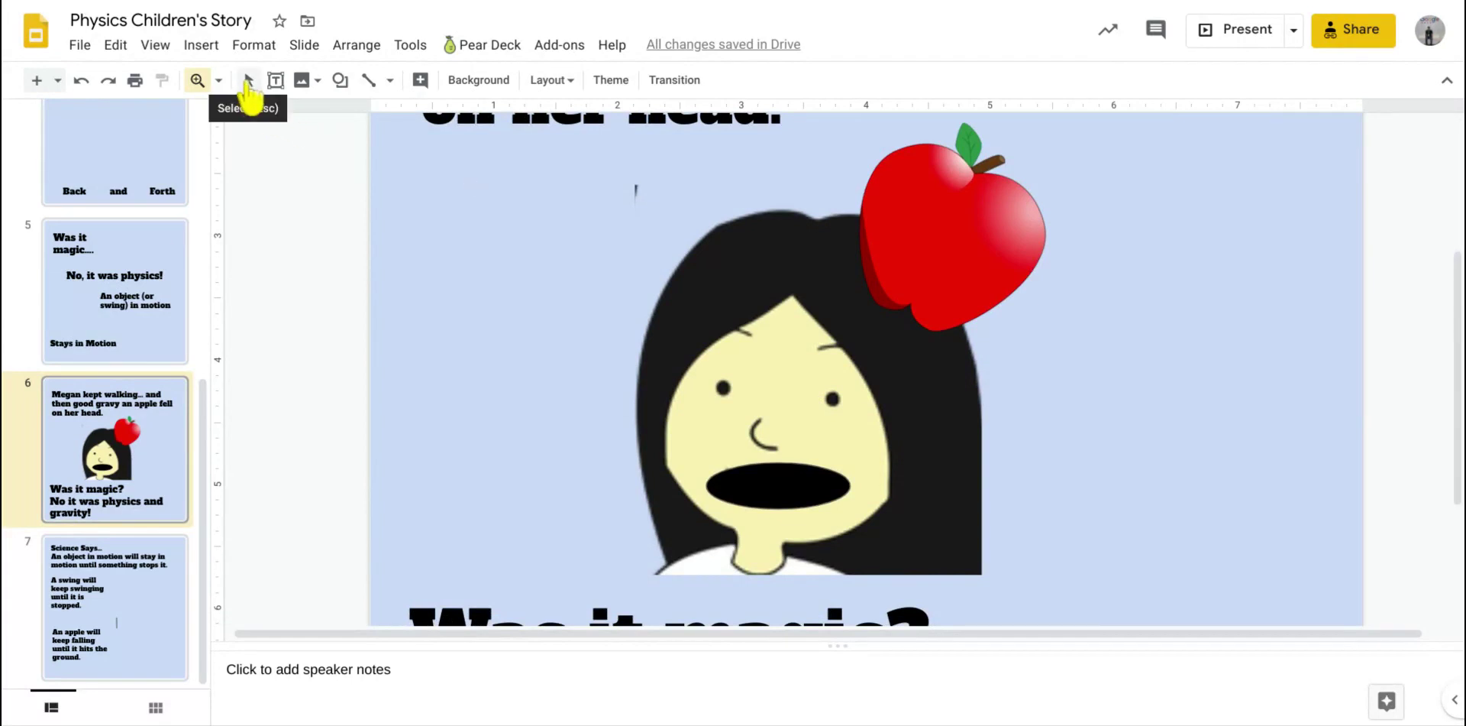
click(248, 83)
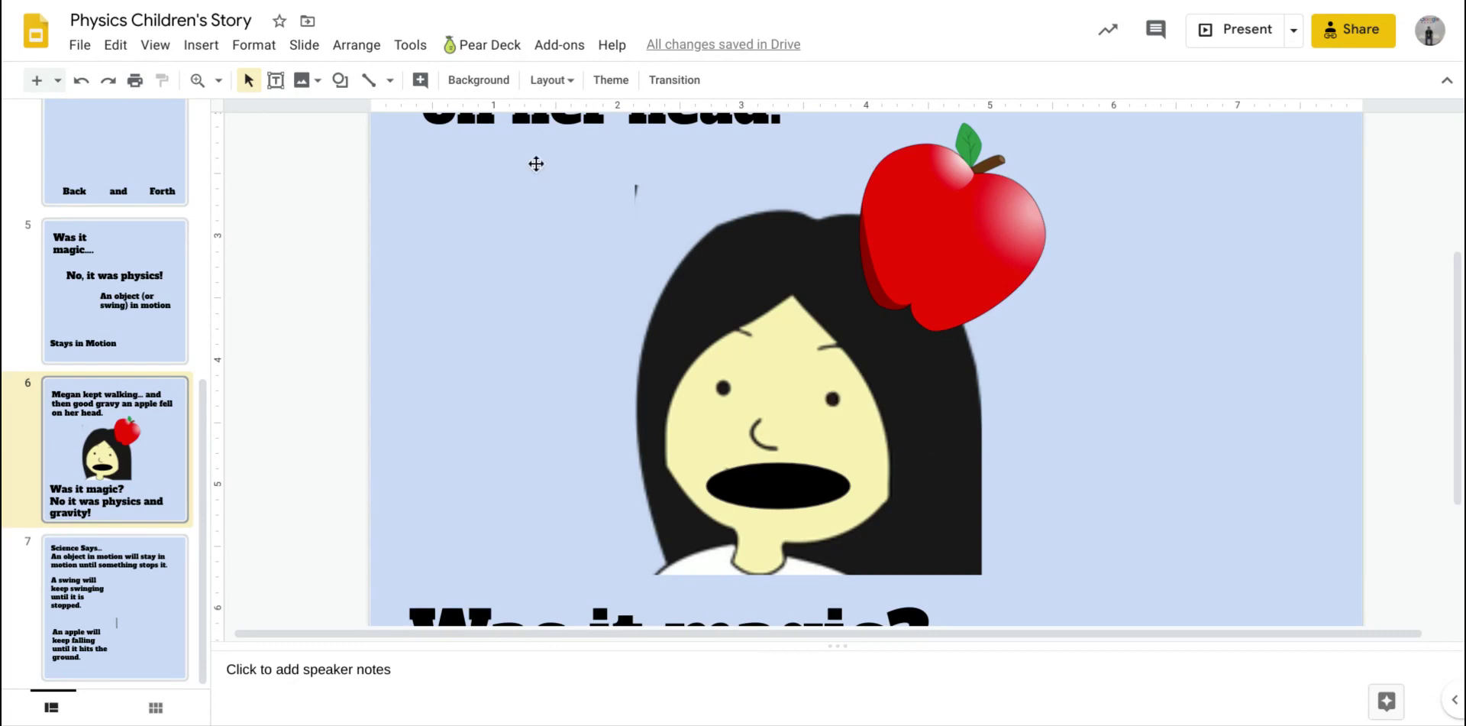
click(342, 80)
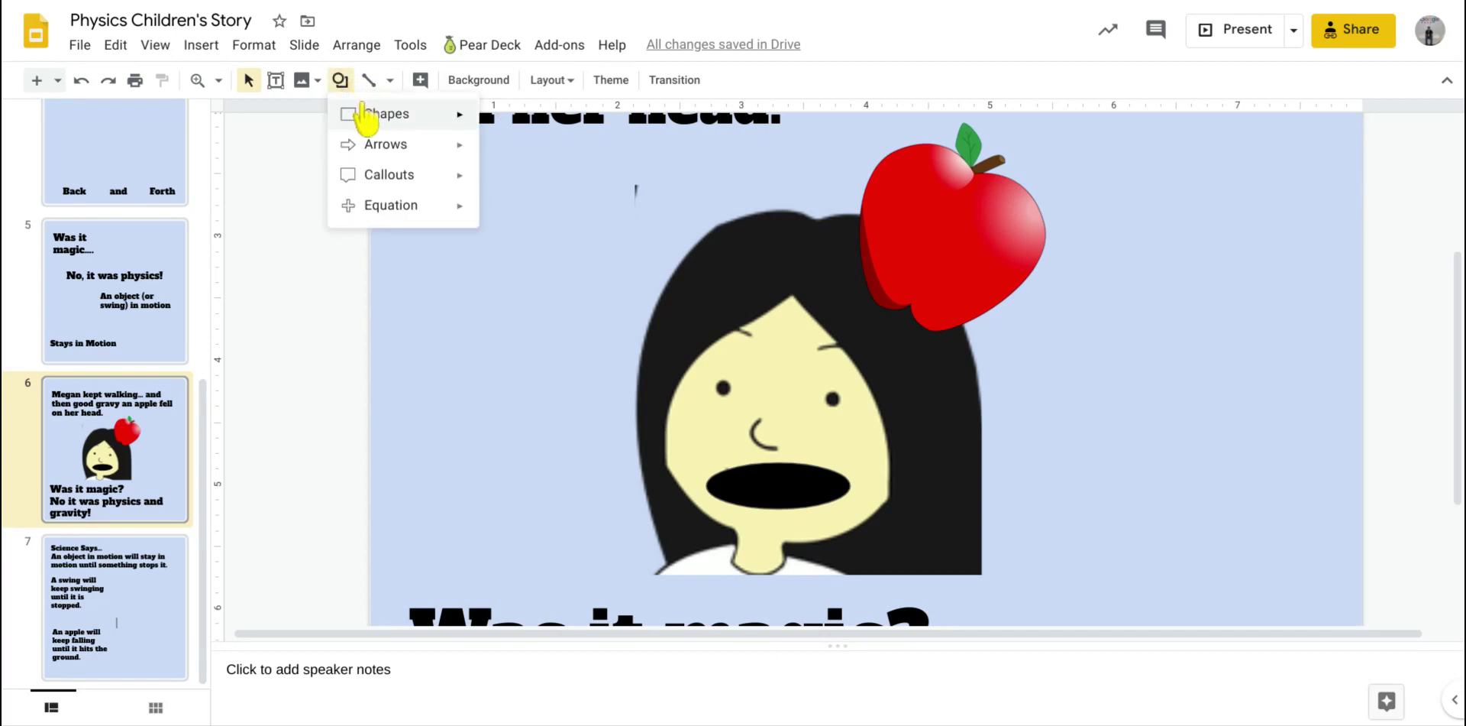
mouse_move(366, 119)
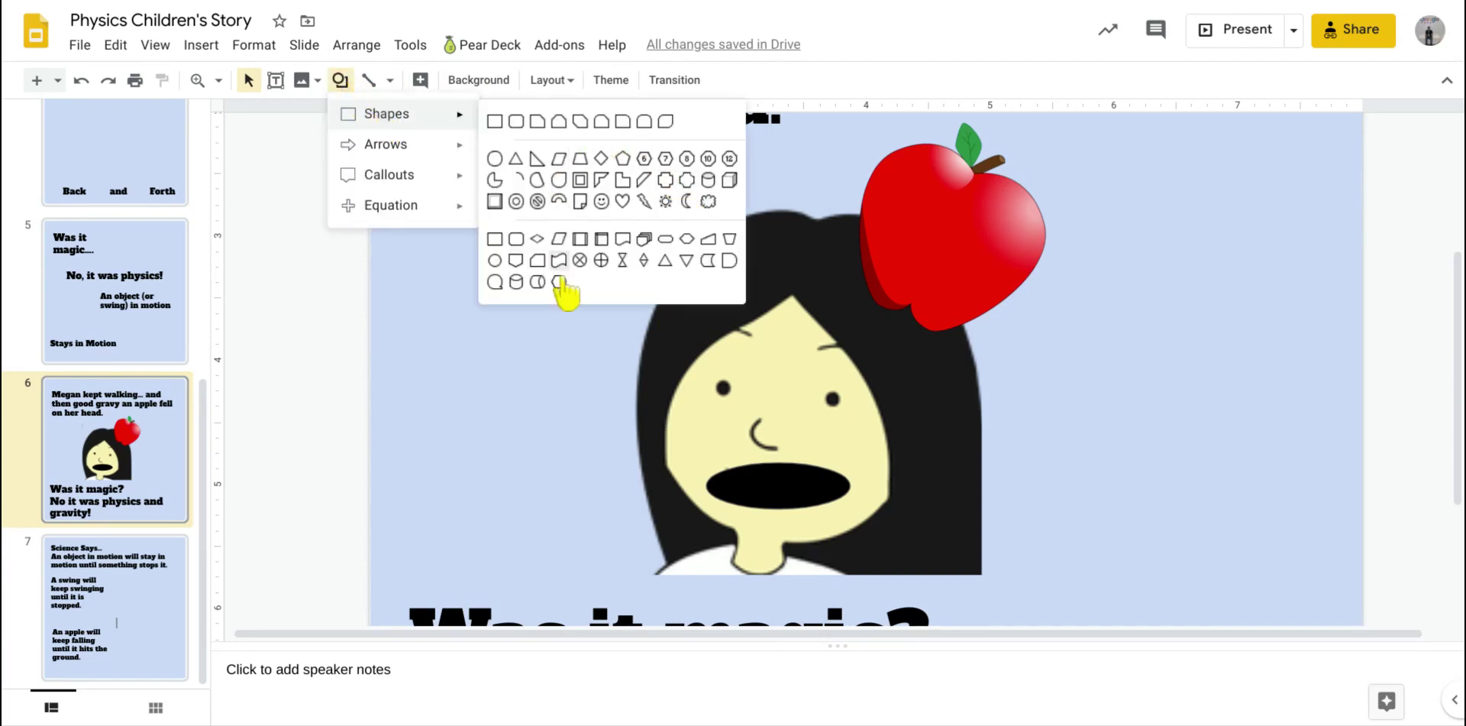
mouse_move(416, 146)
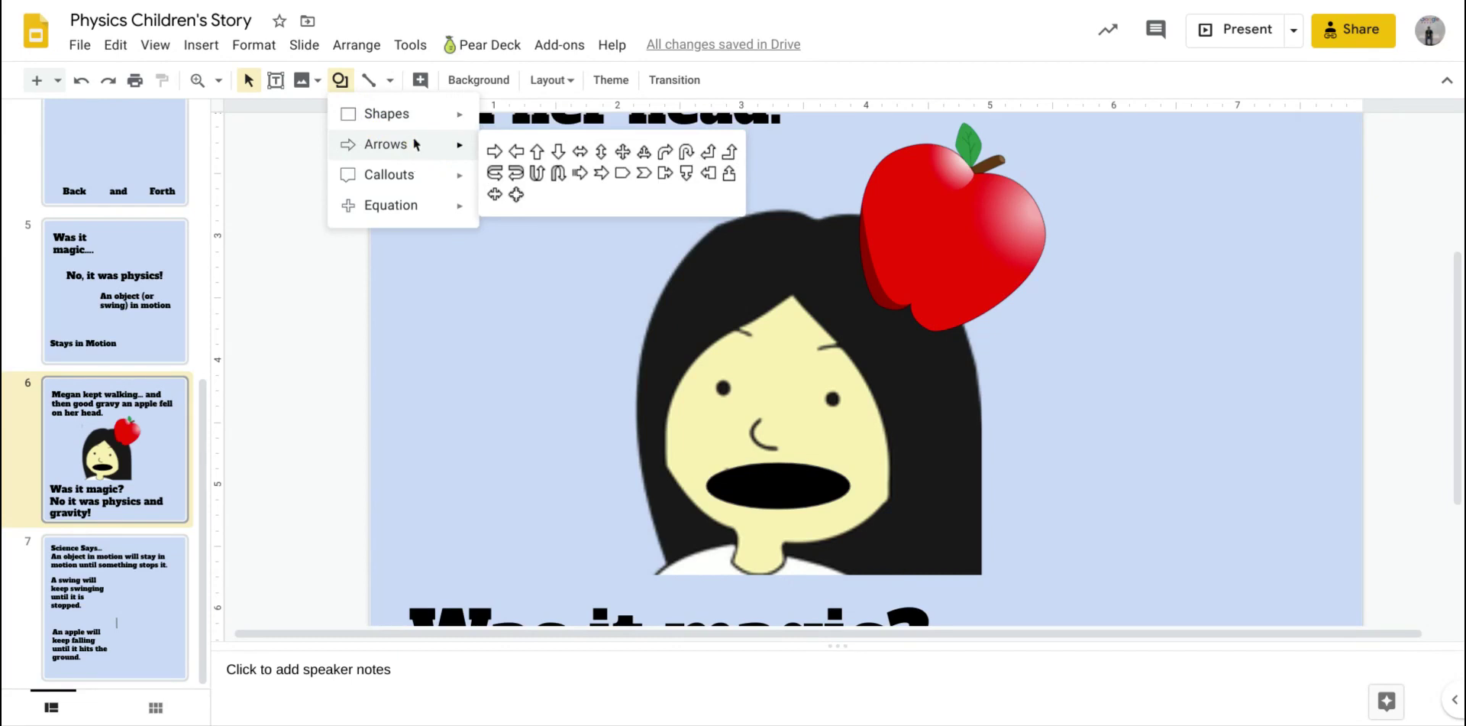
mouse_move(420, 172)
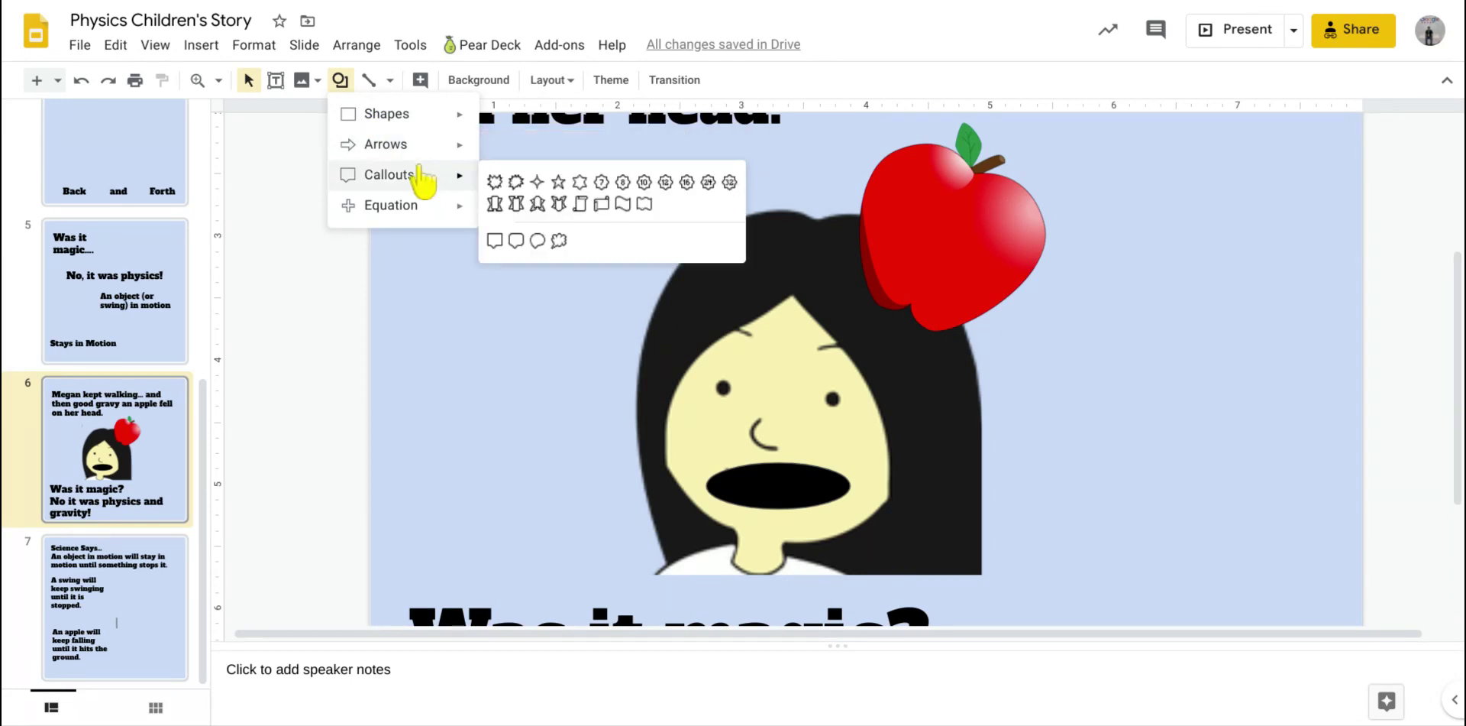
click(559, 200)
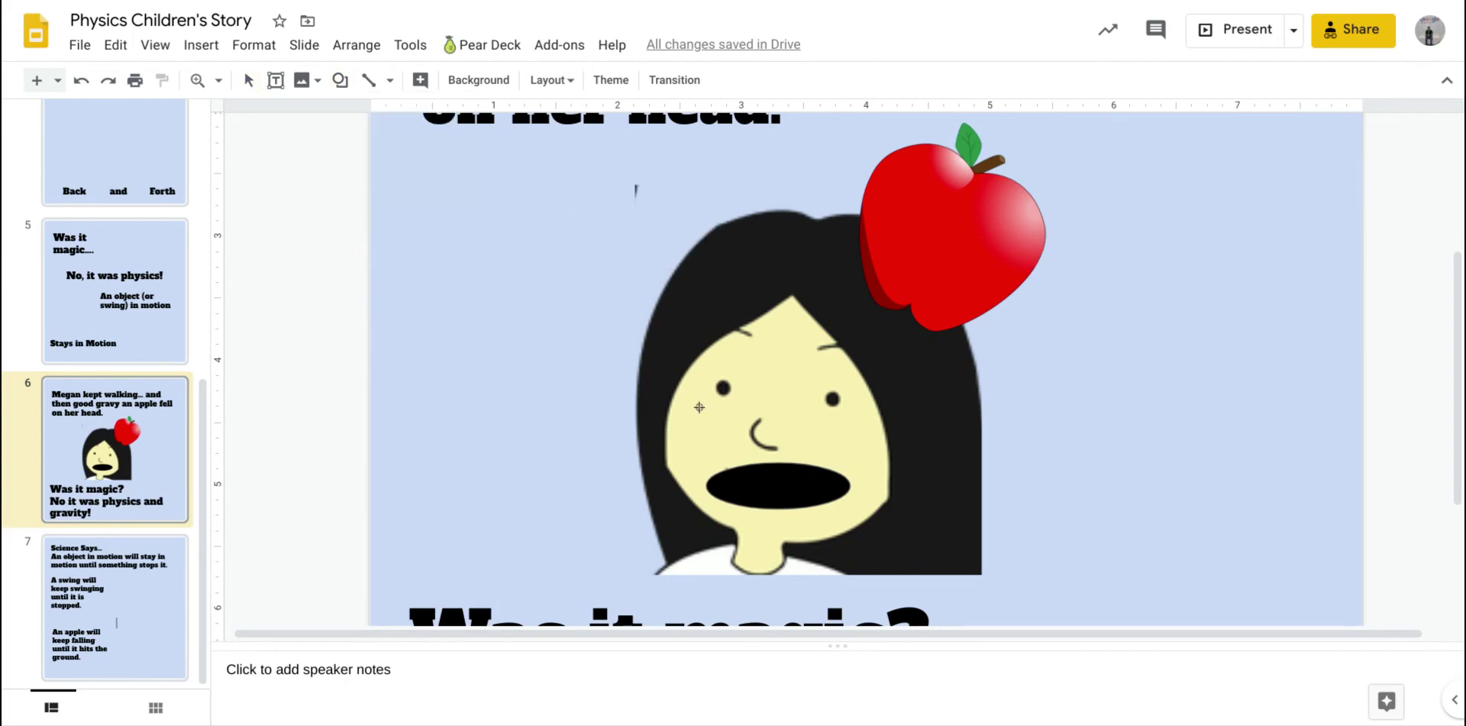
drag(700, 408, 747, 364)
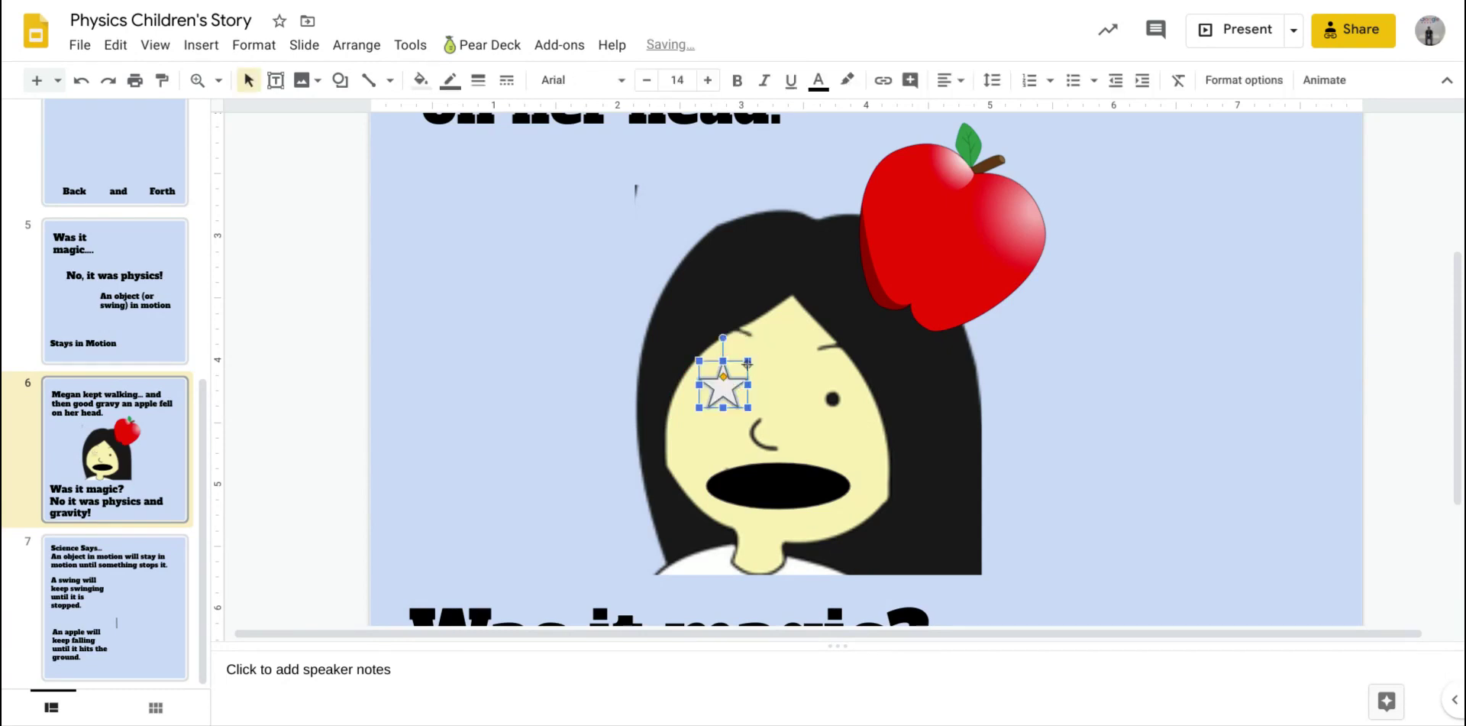
click(421, 81)
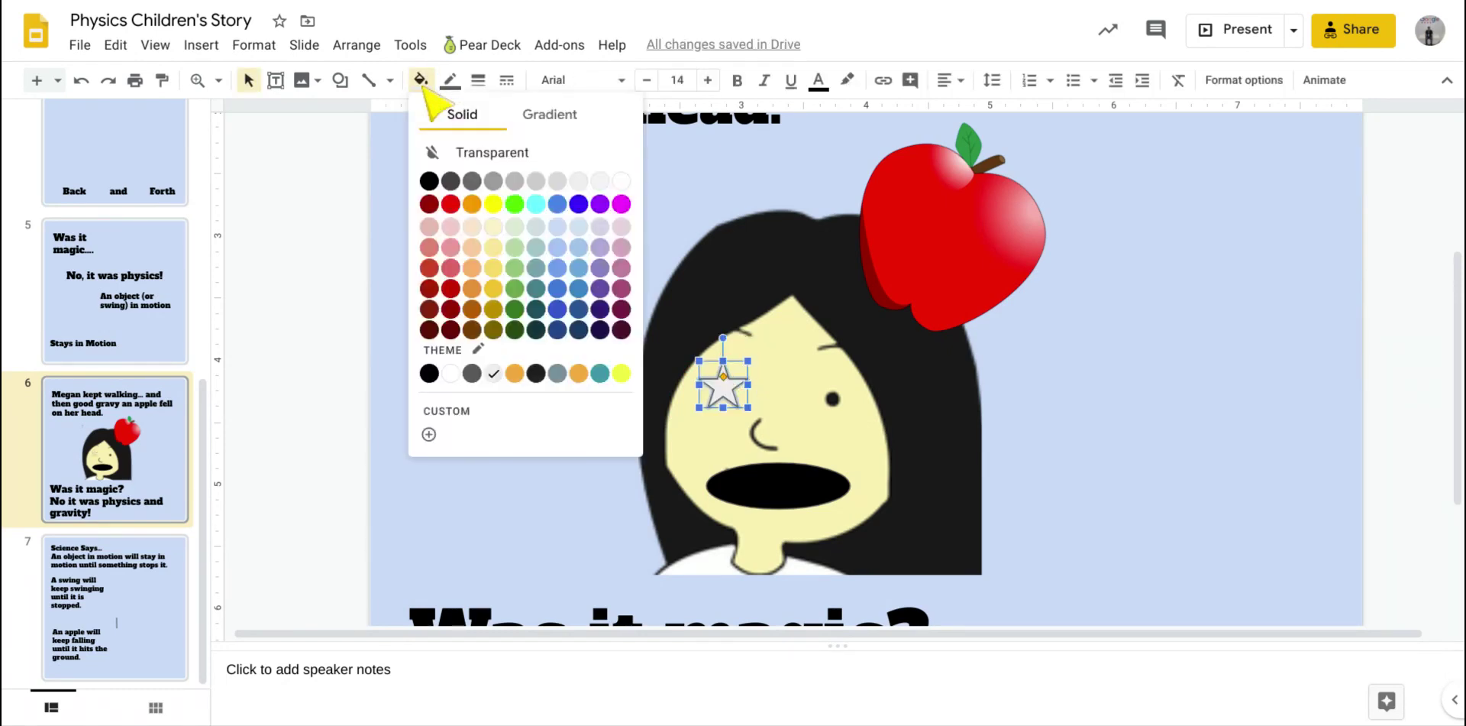
click(489, 203)
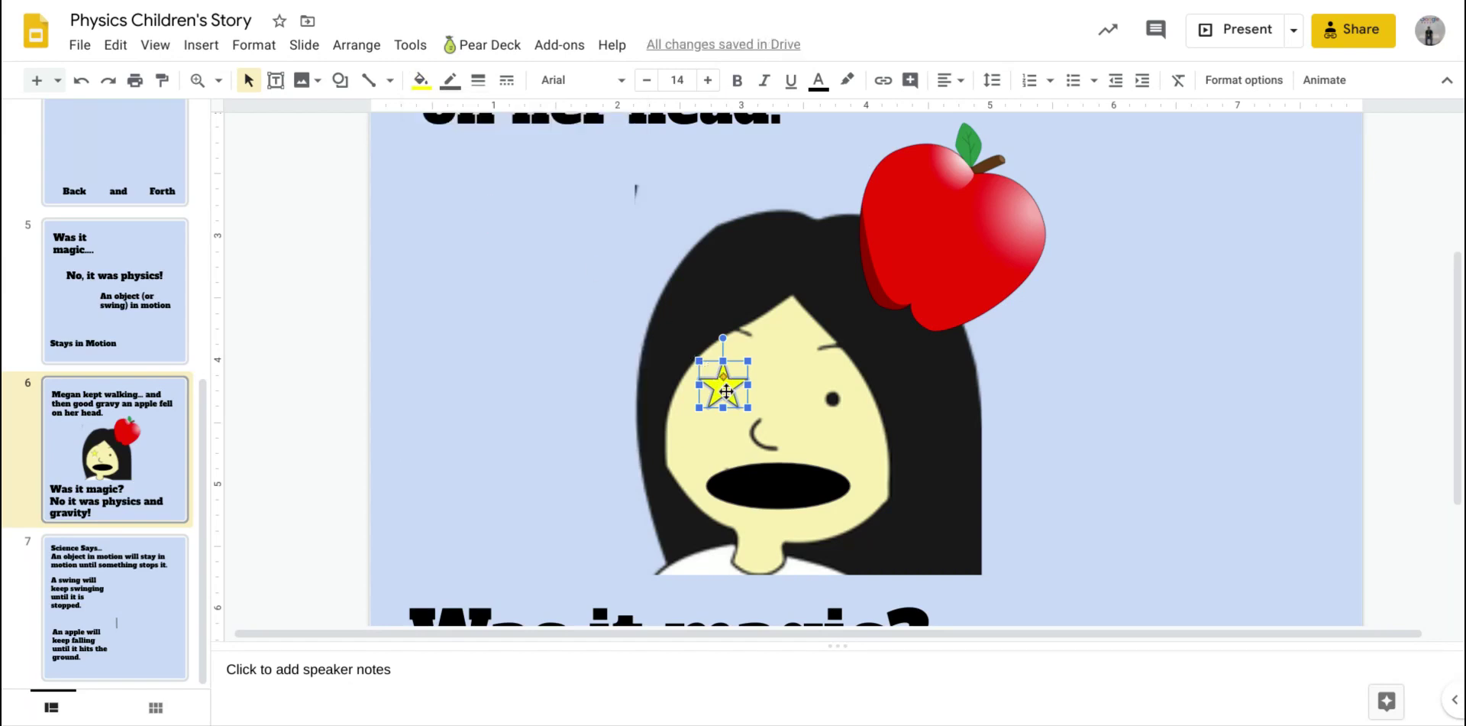
Duplicate the yellow star and place the copy over the girl's other eye
key(ctrl+d)
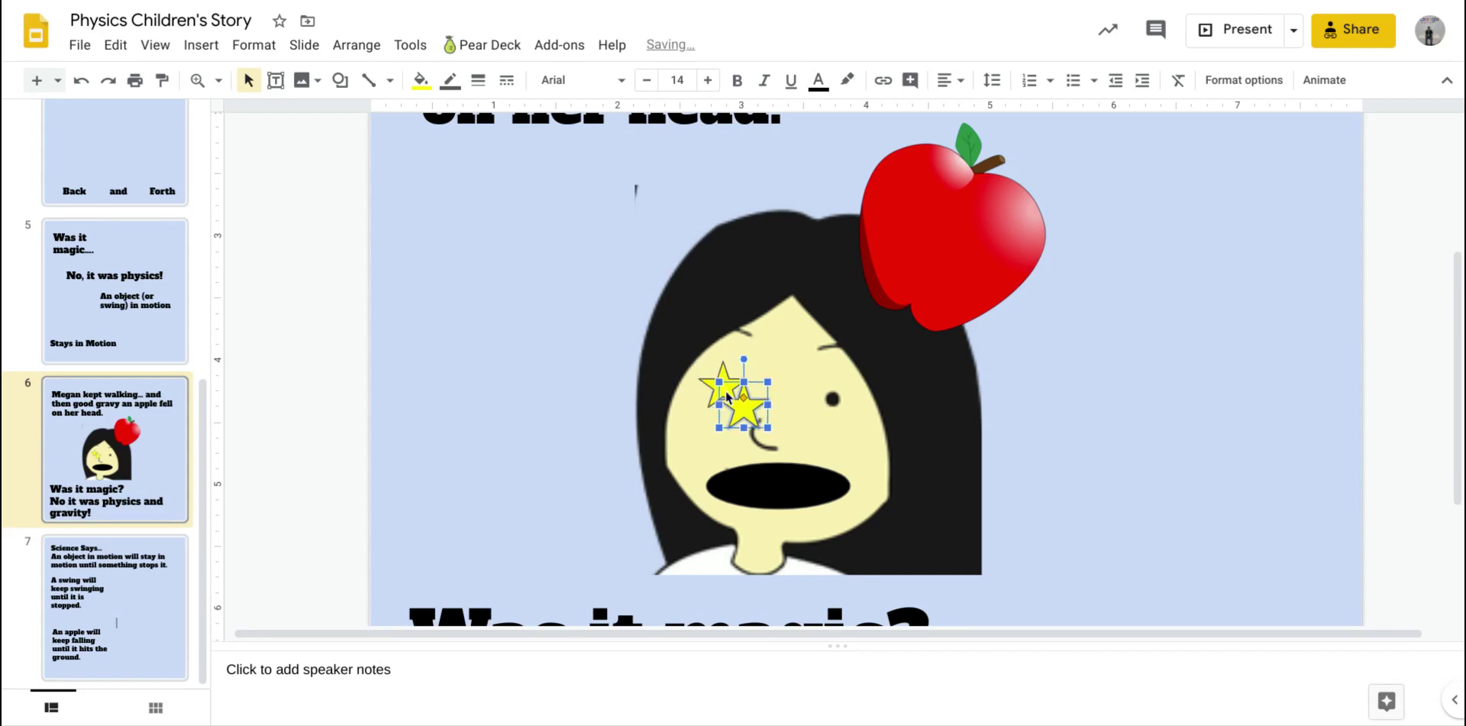
drag(748, 414, 833, 399)
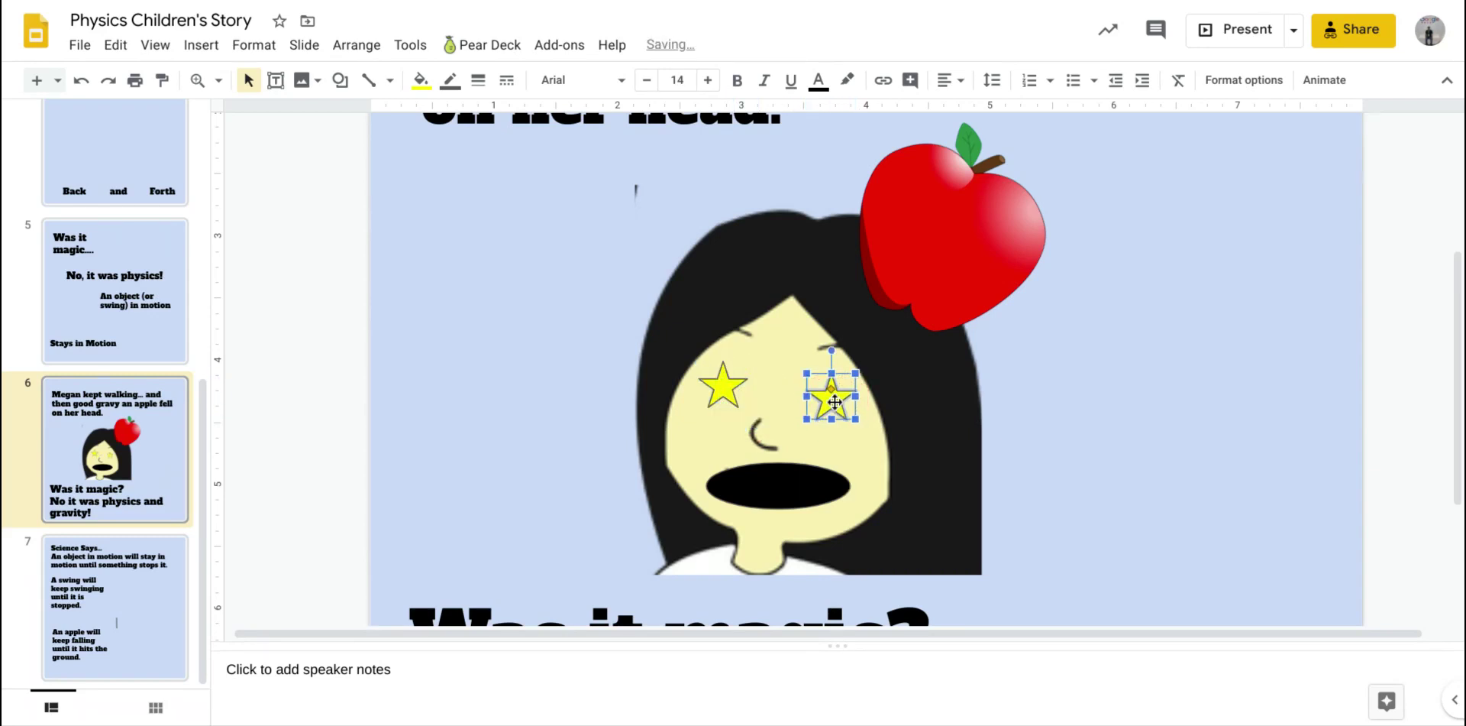
click(1101, 440)
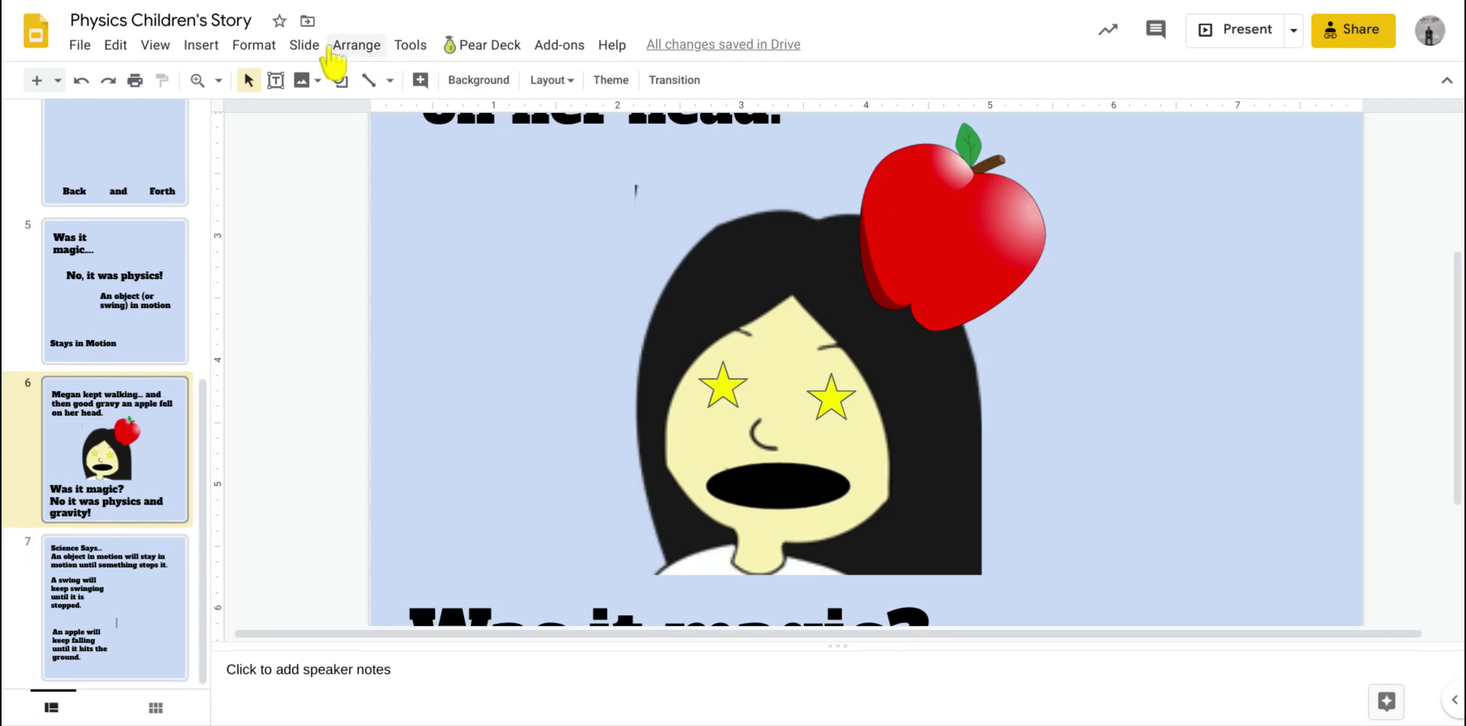
Draw a jagged explosion shape about 1.5 inches wide where the apple meets the girl's head and fill it yellow
click(340, 79)
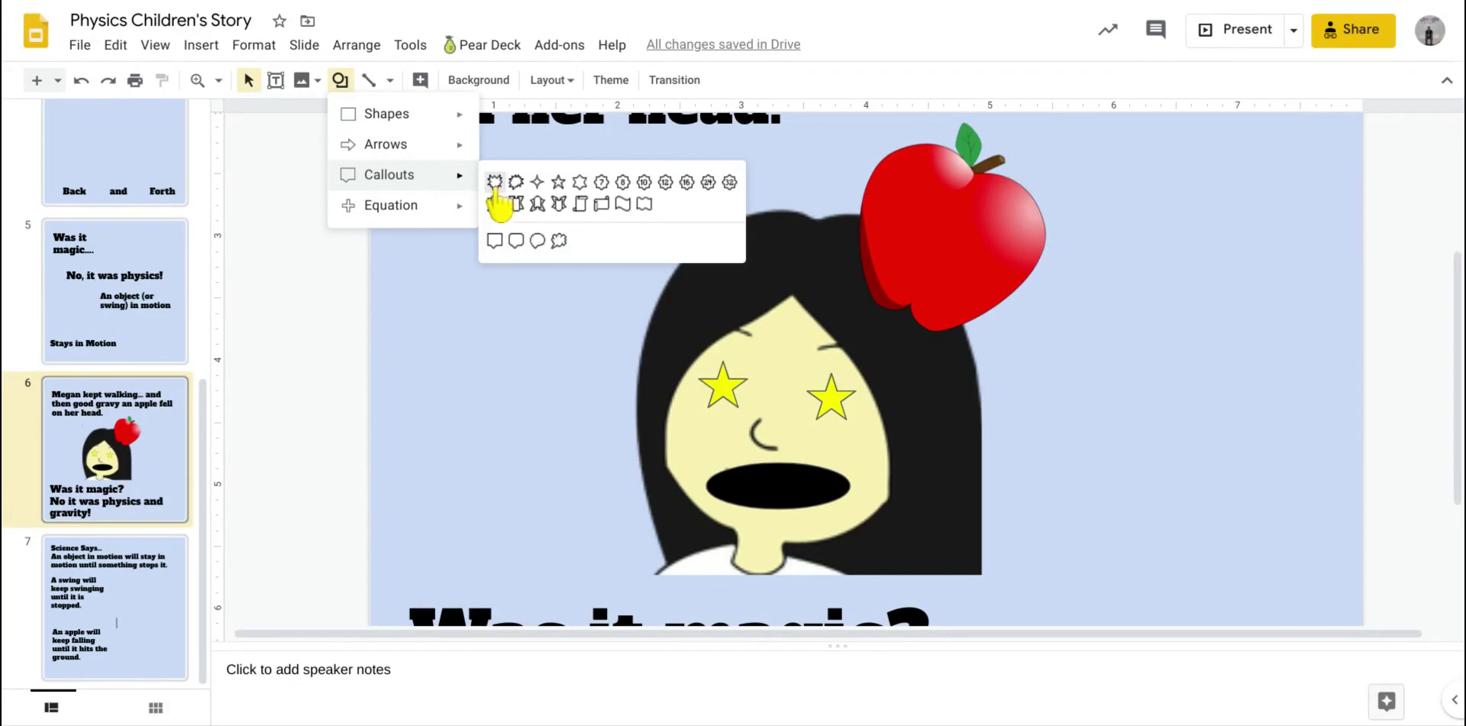
click(495, 183)
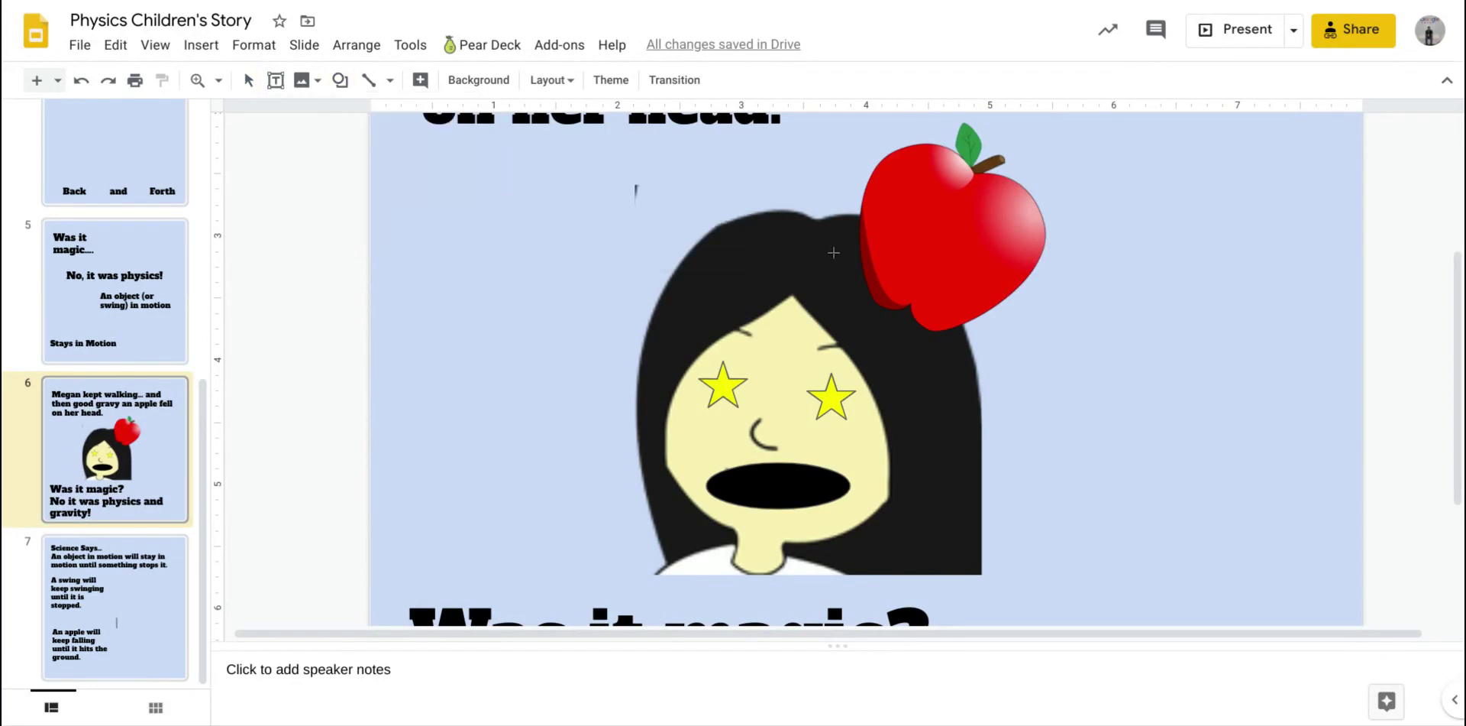
drag(826, 245, 1013, 378)
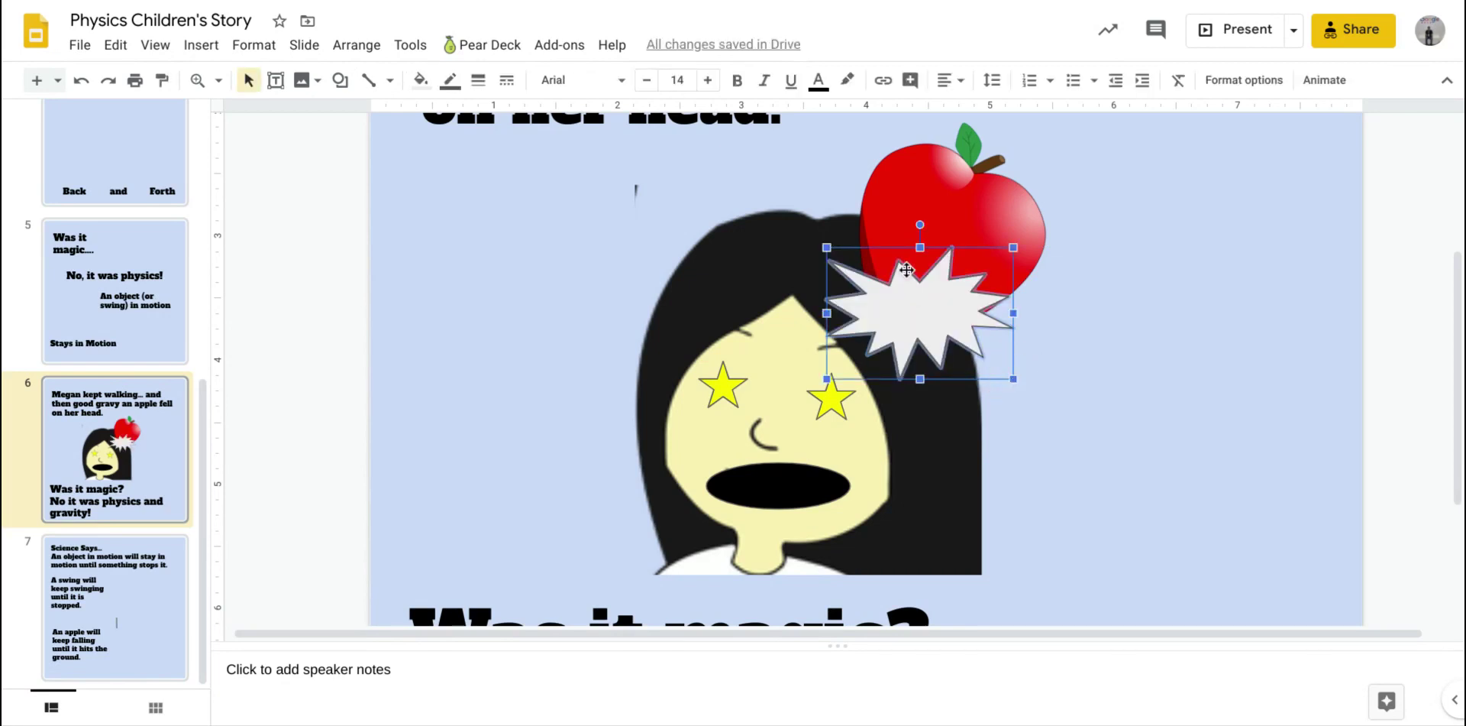
click(422, 80)
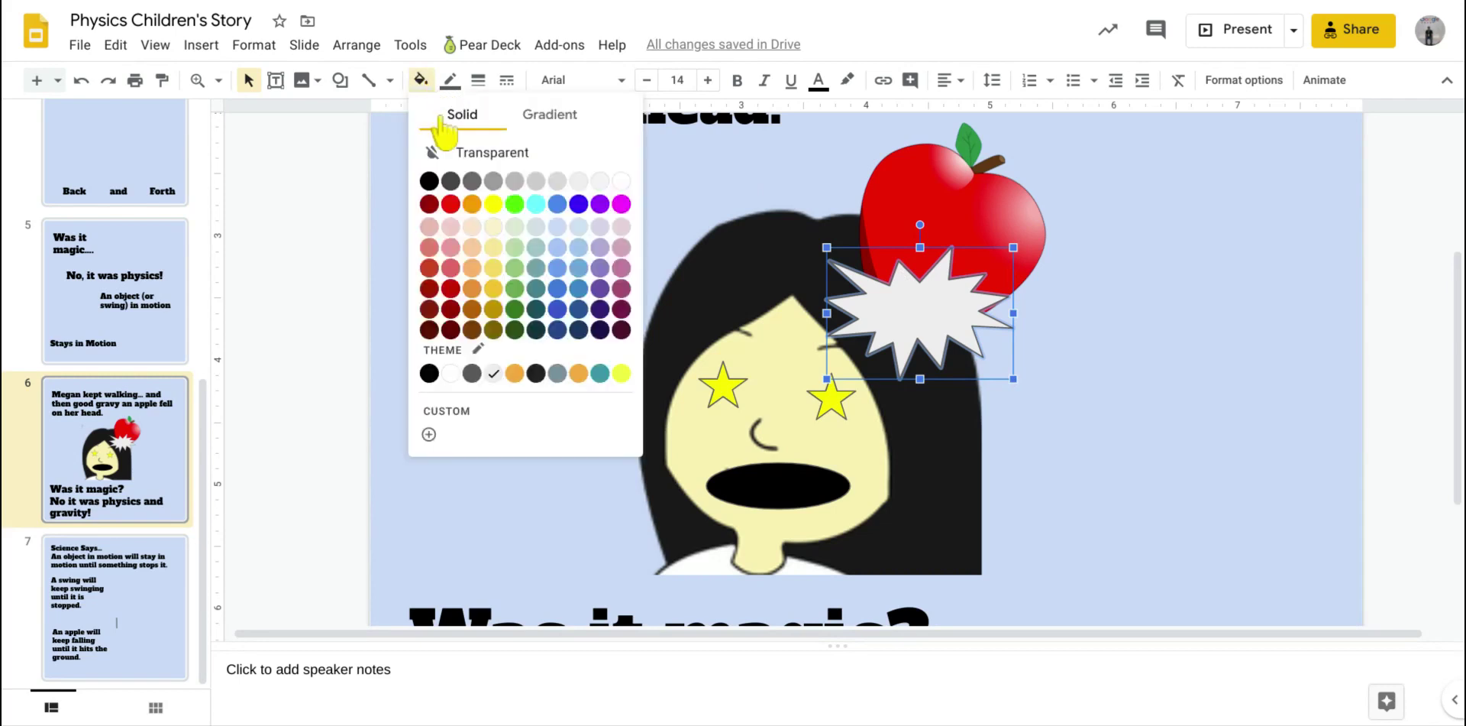
click(492, 205)
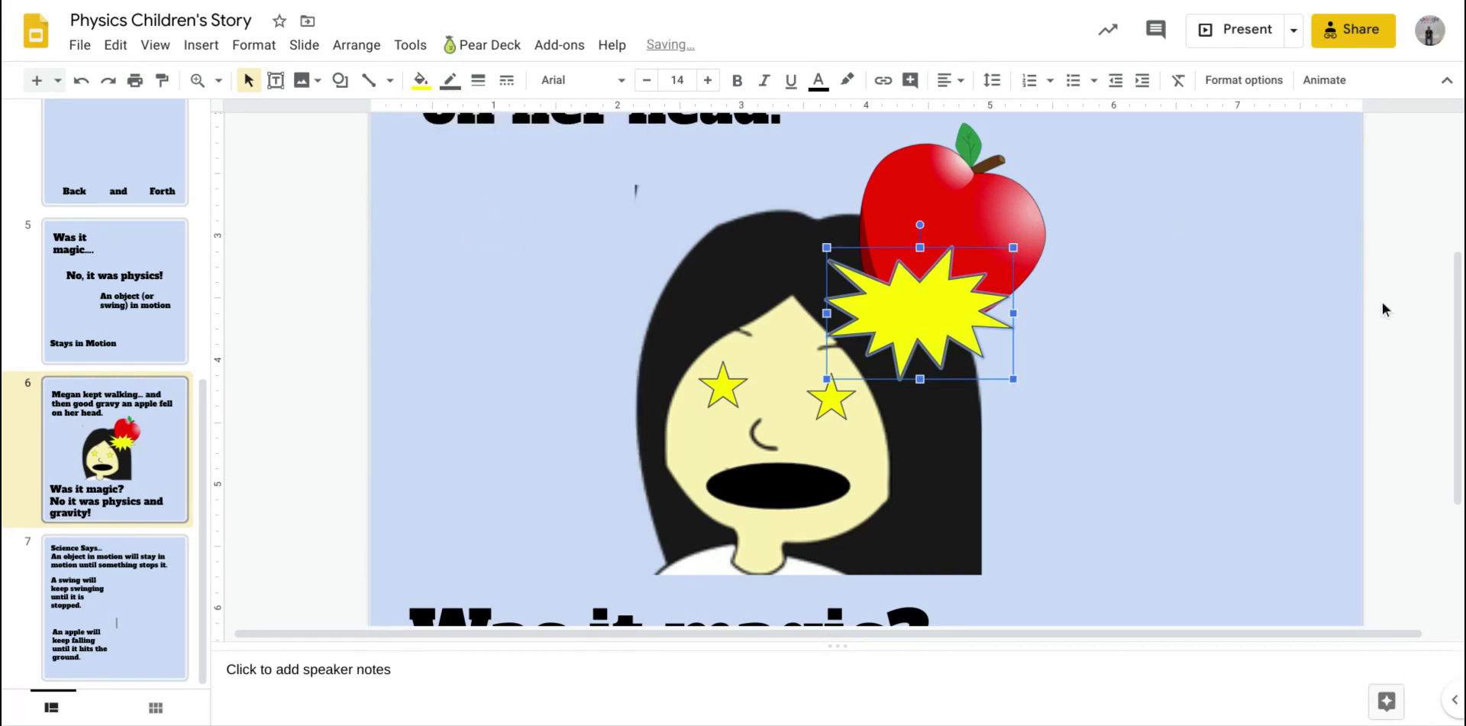
click(1409, 321)
Send the yellow explosion shape backward one layer at a time until it sits behind the apple but in front of the girl
click(955, 295)
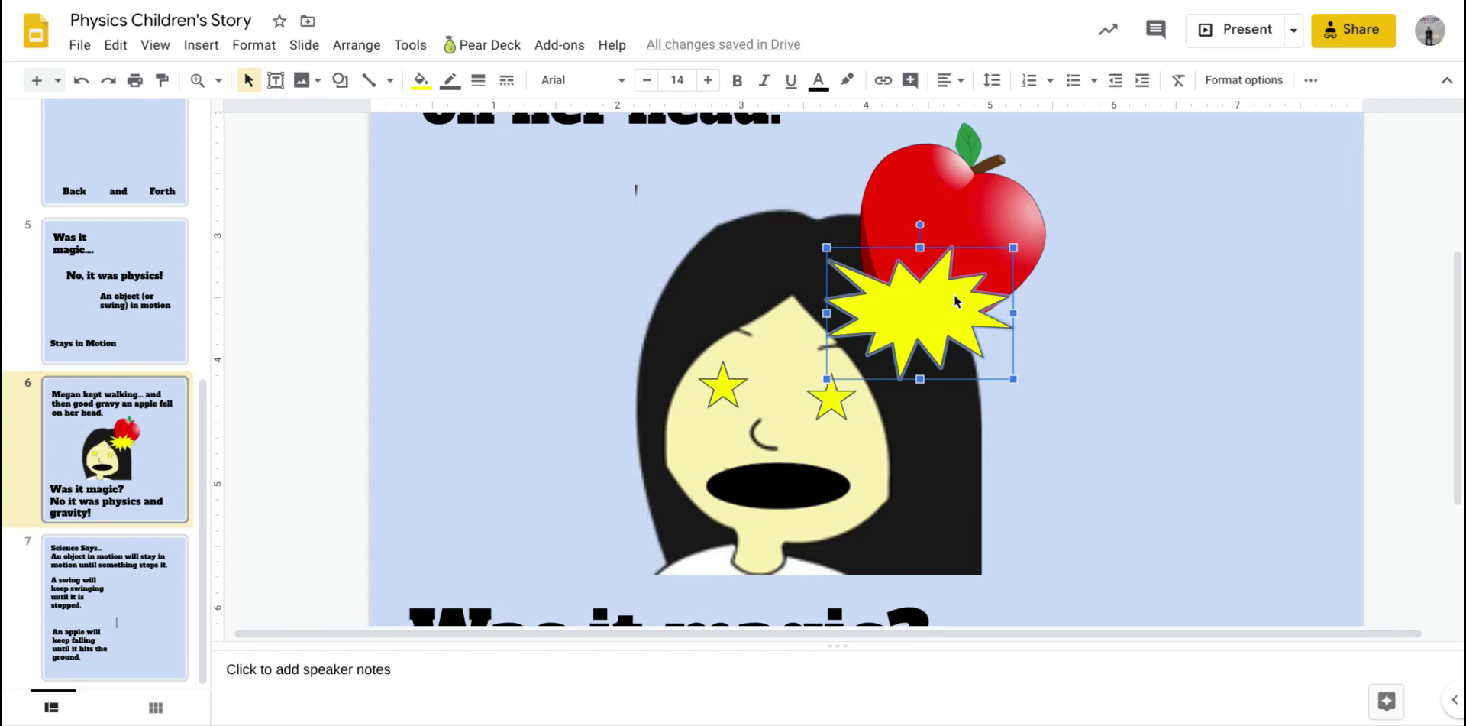
right_click(955, 295)
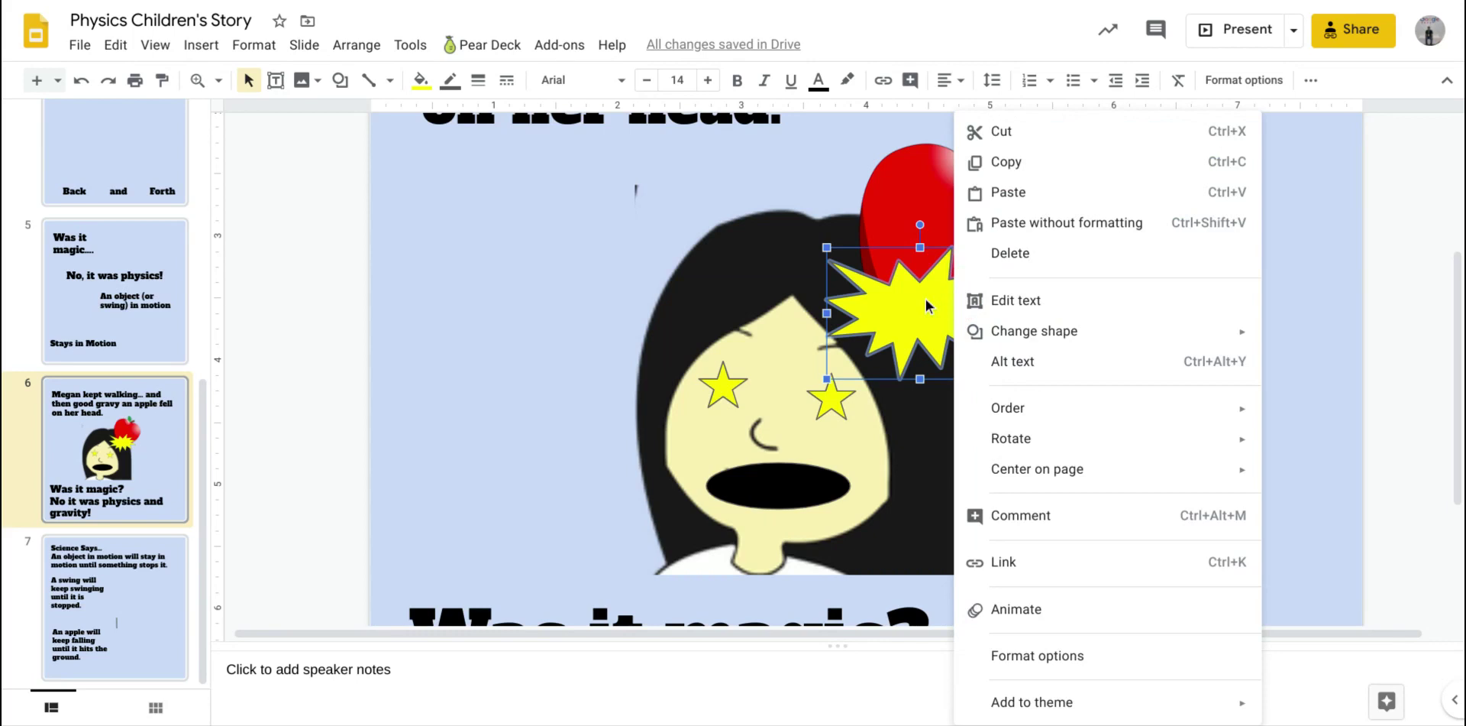
mouse_move(1022, 413)
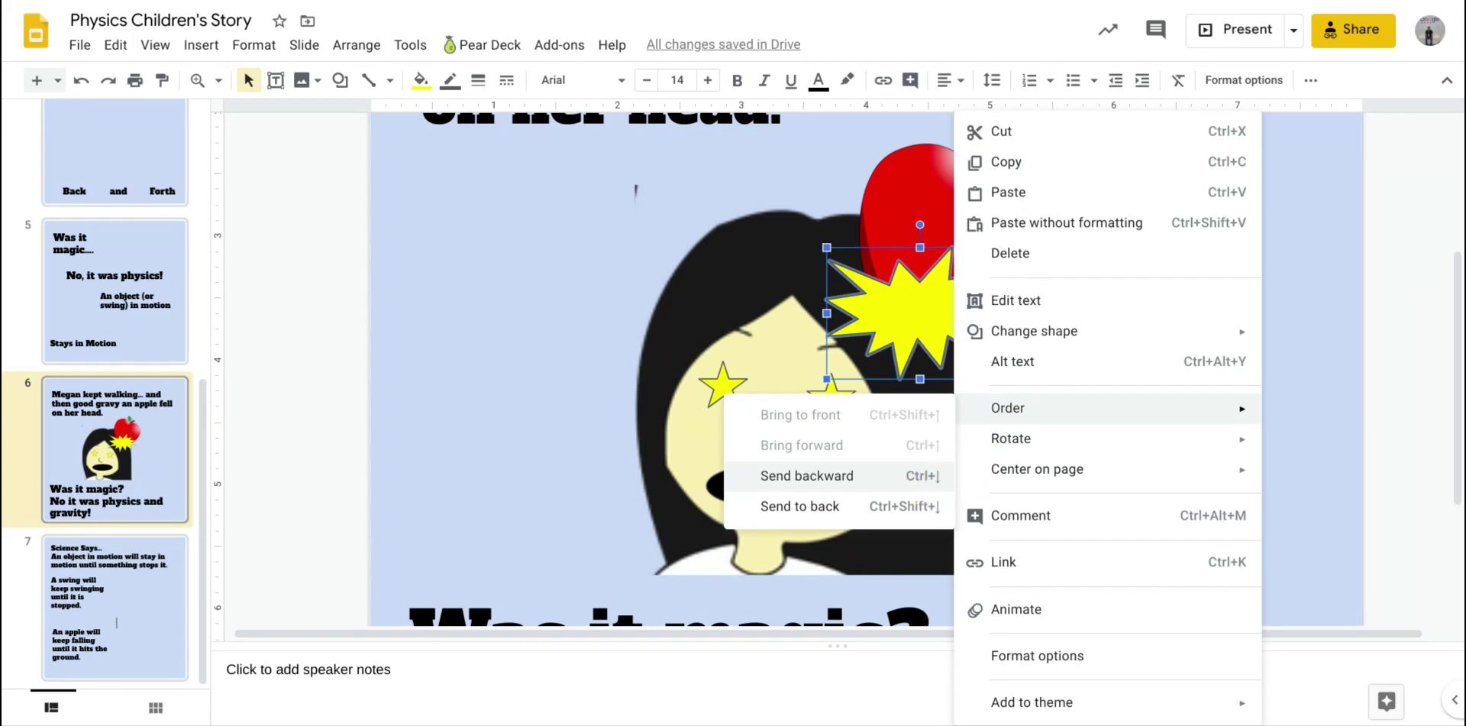
click(913, 474)
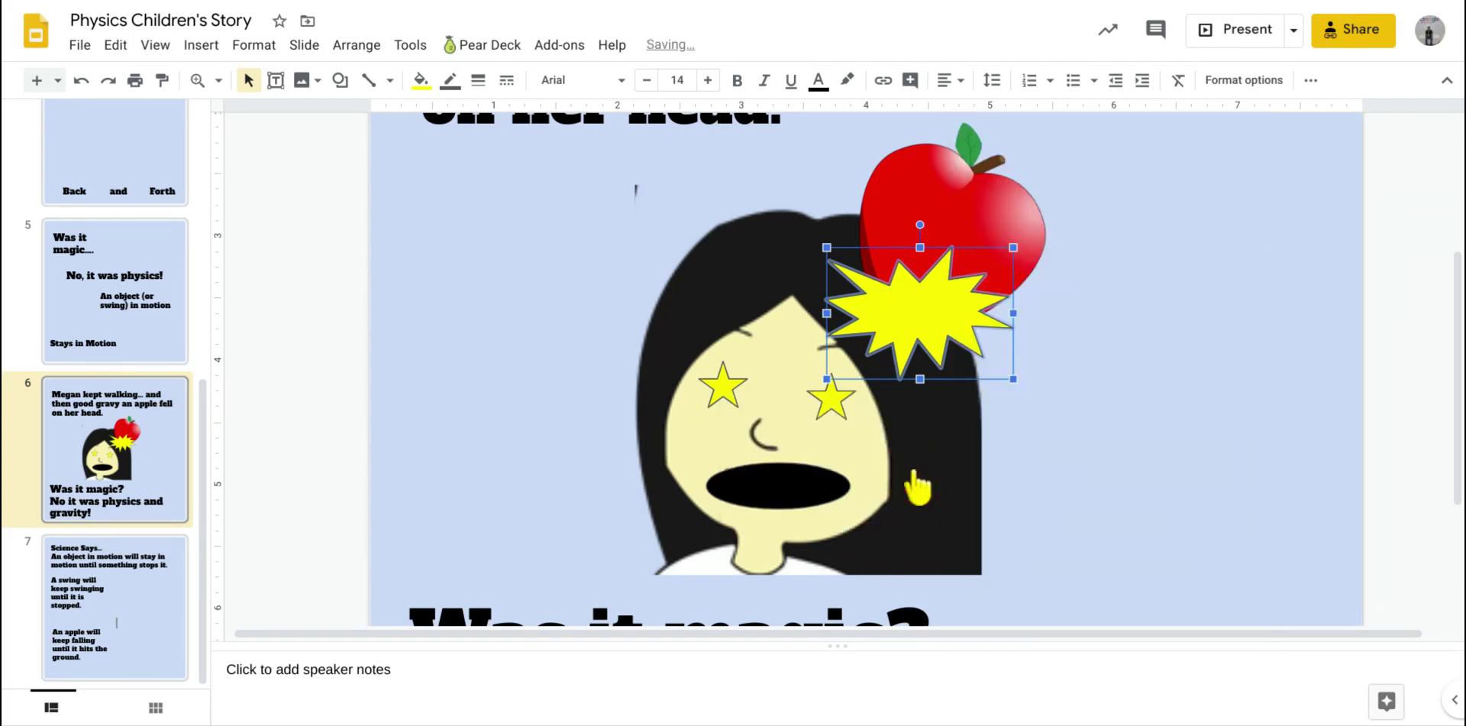
right_click(951, 322)
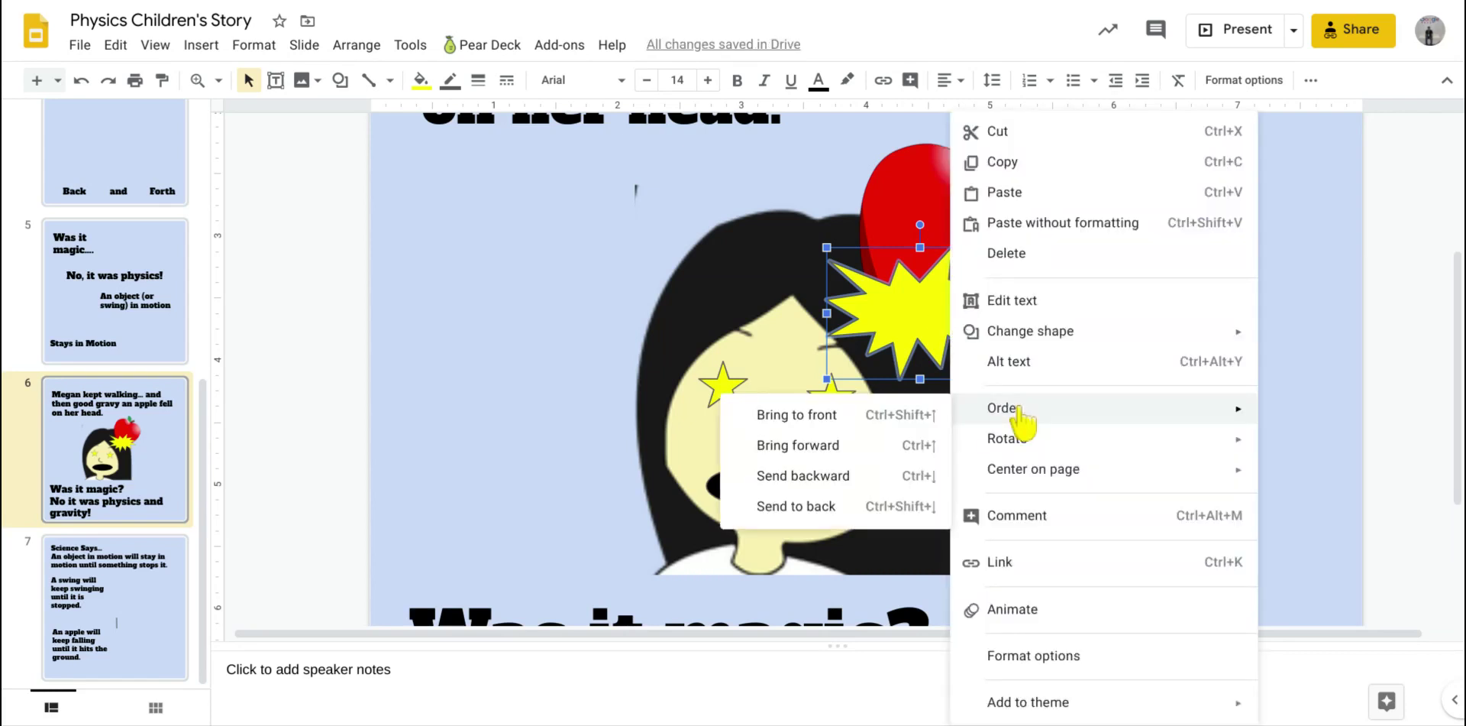
click(927, 478)
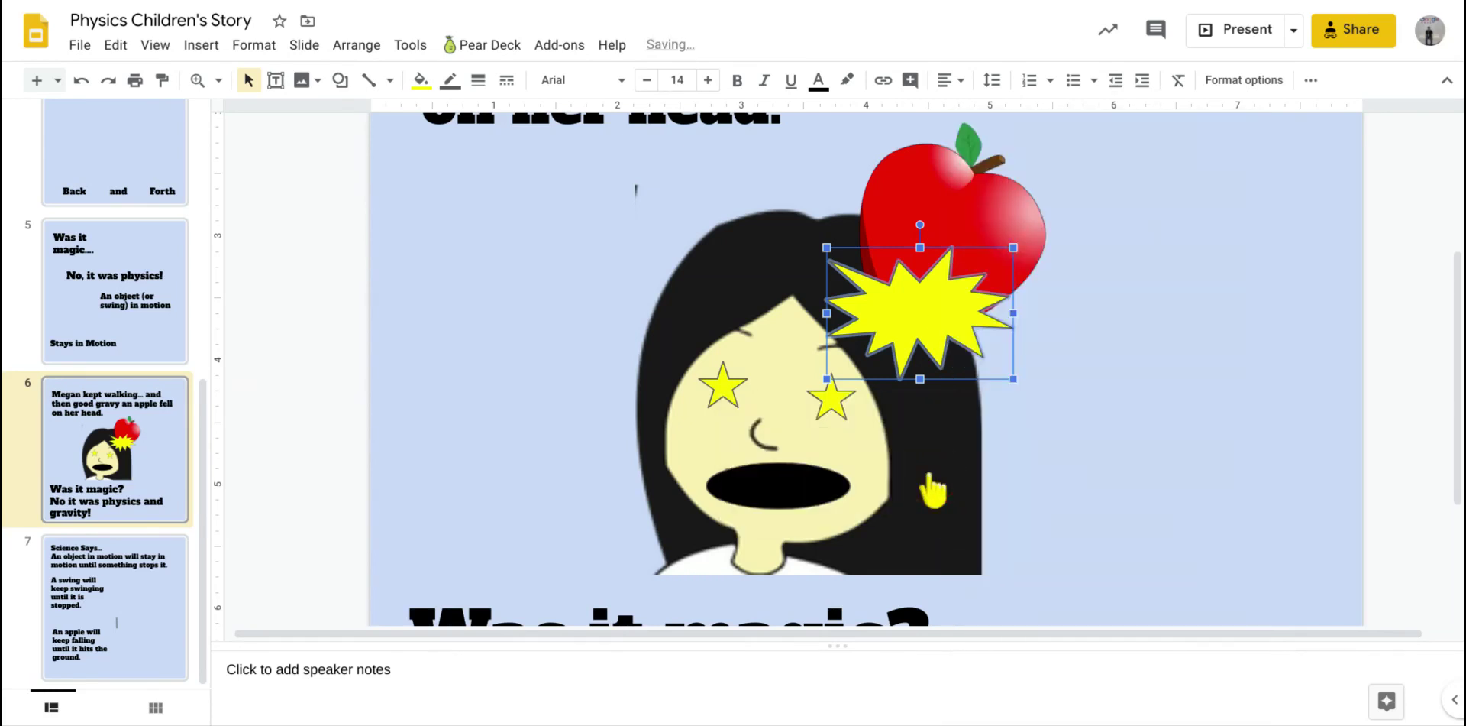
right_click(939, 323)
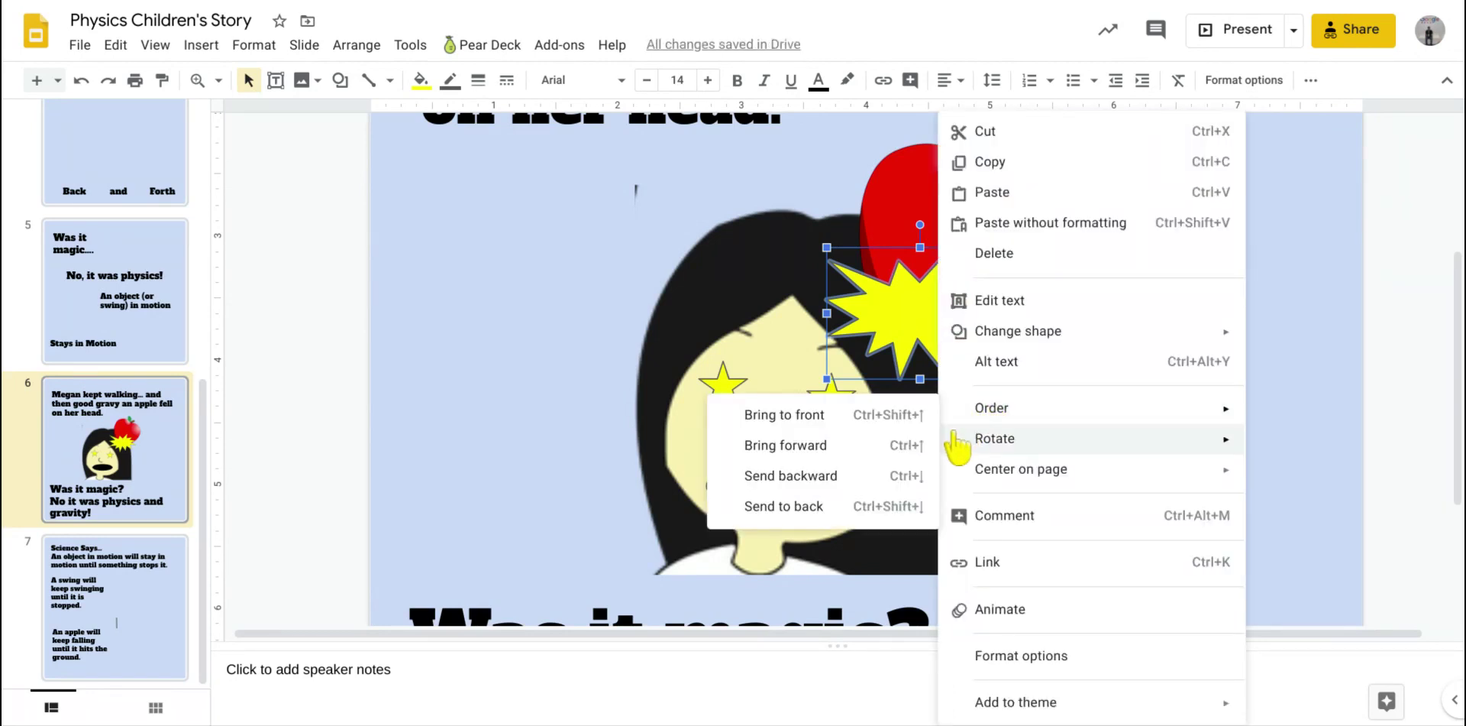
mouse_move(954, 441)
mouse_move(977, 413)
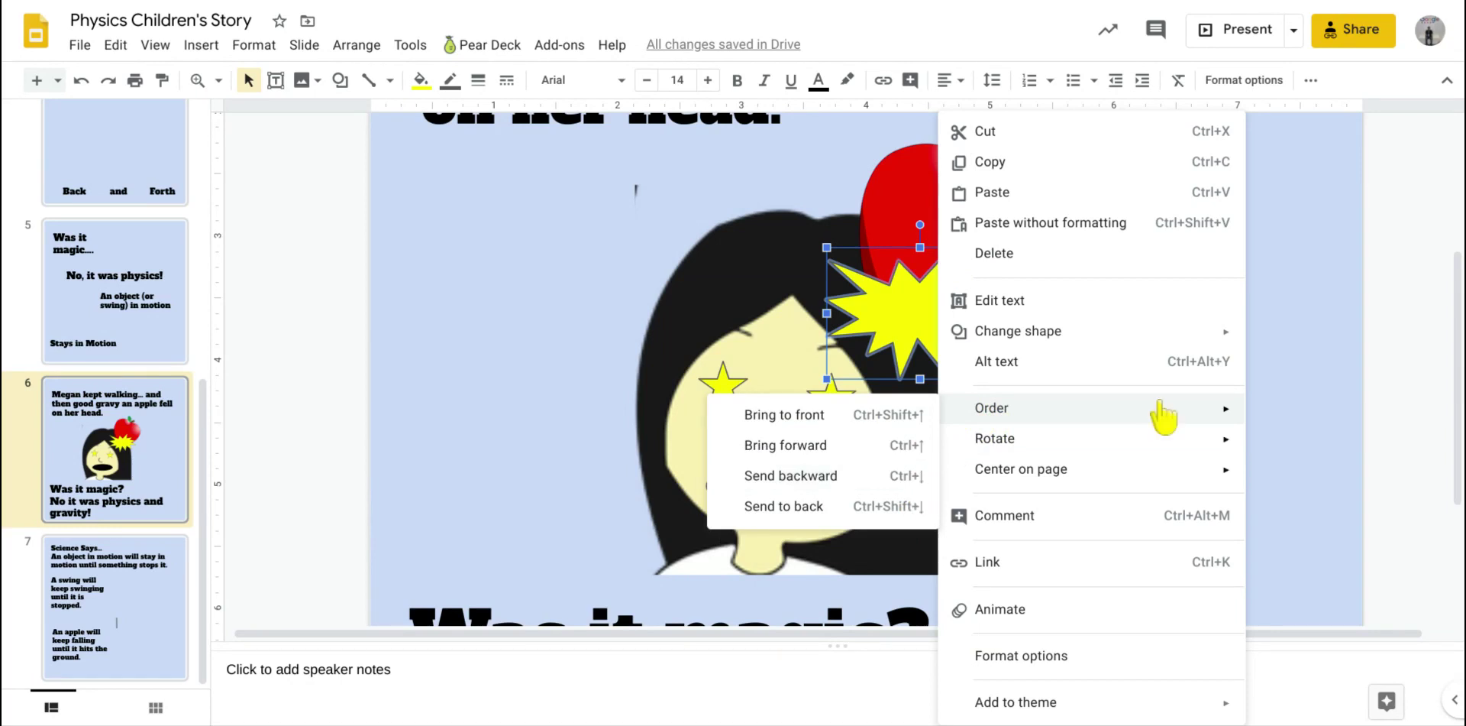
click(911, 192)
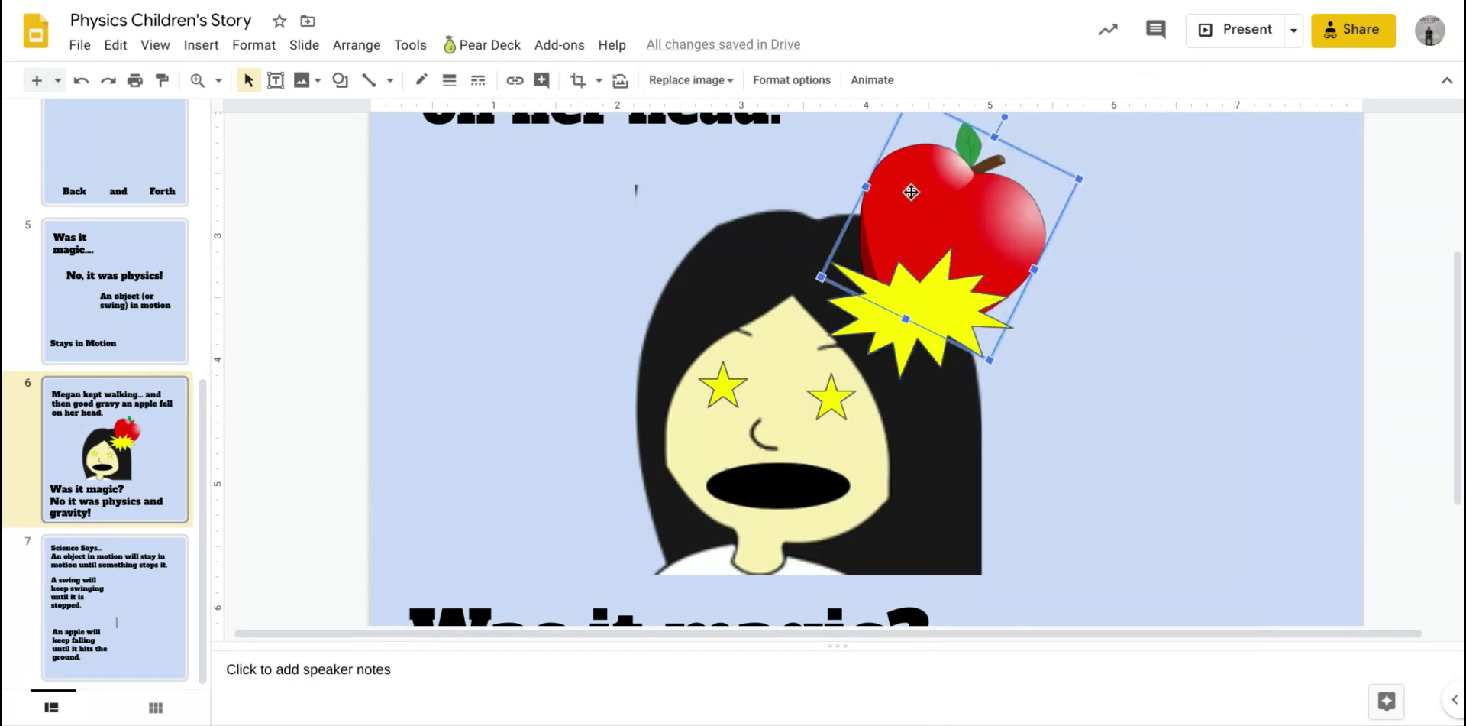
click(924, 312)
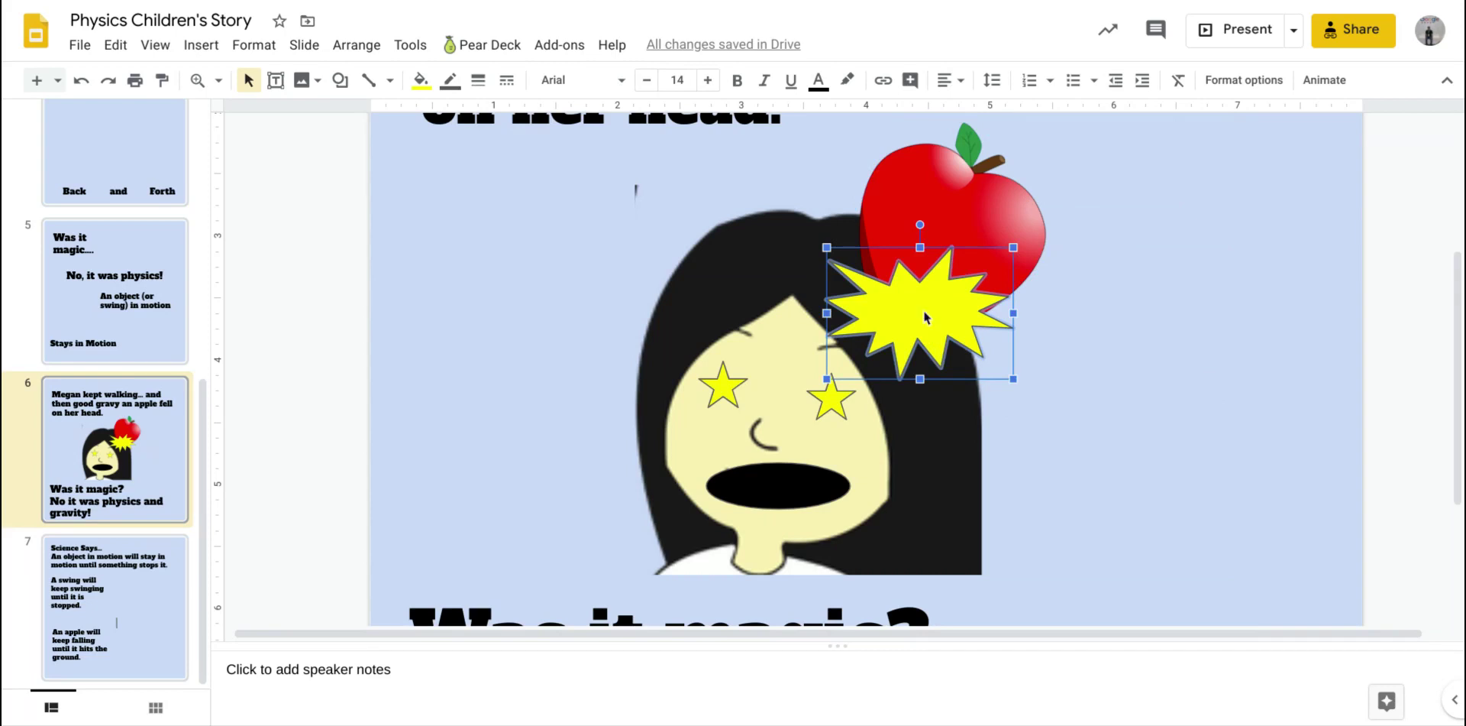
key(ctrl+Down)
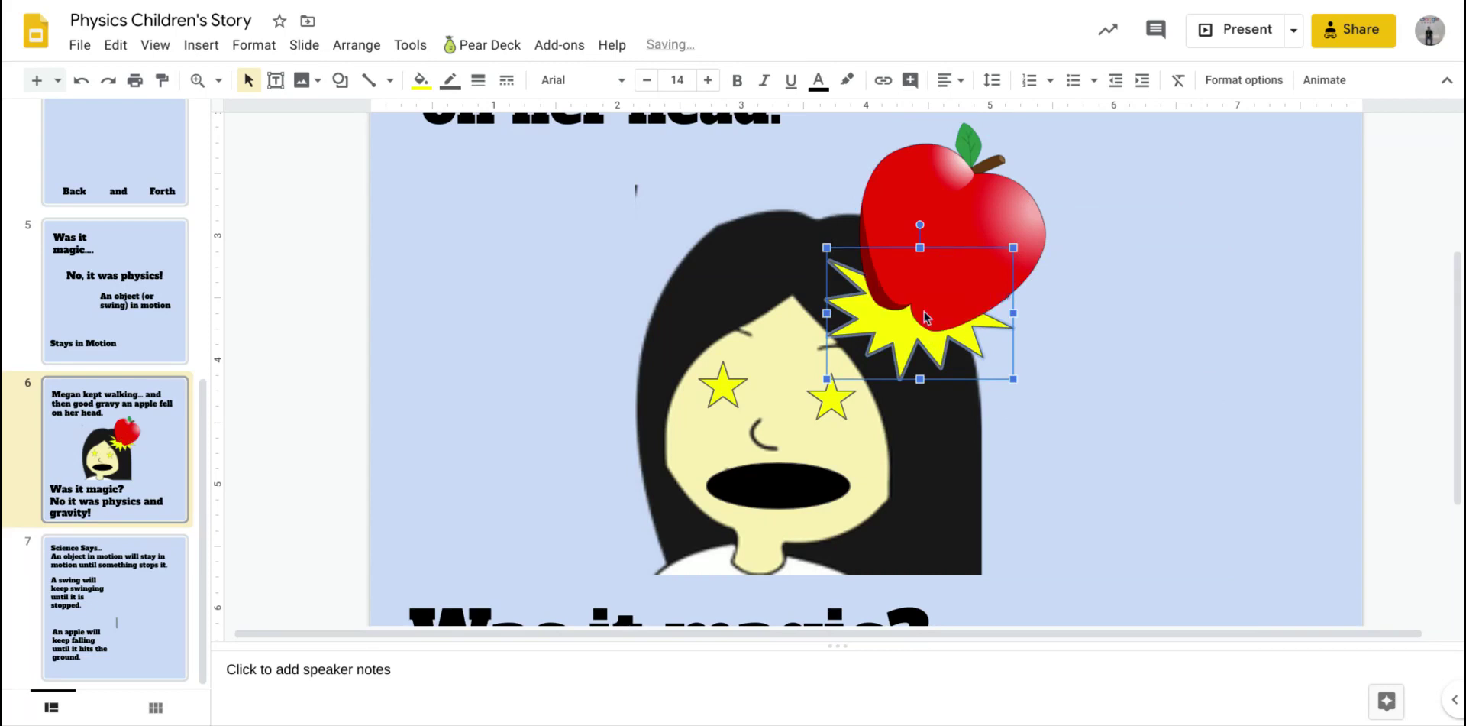
Inspect the girl, mouth, star eyes, apple and explosion shape one by one as separate objects
click(1414, 337)
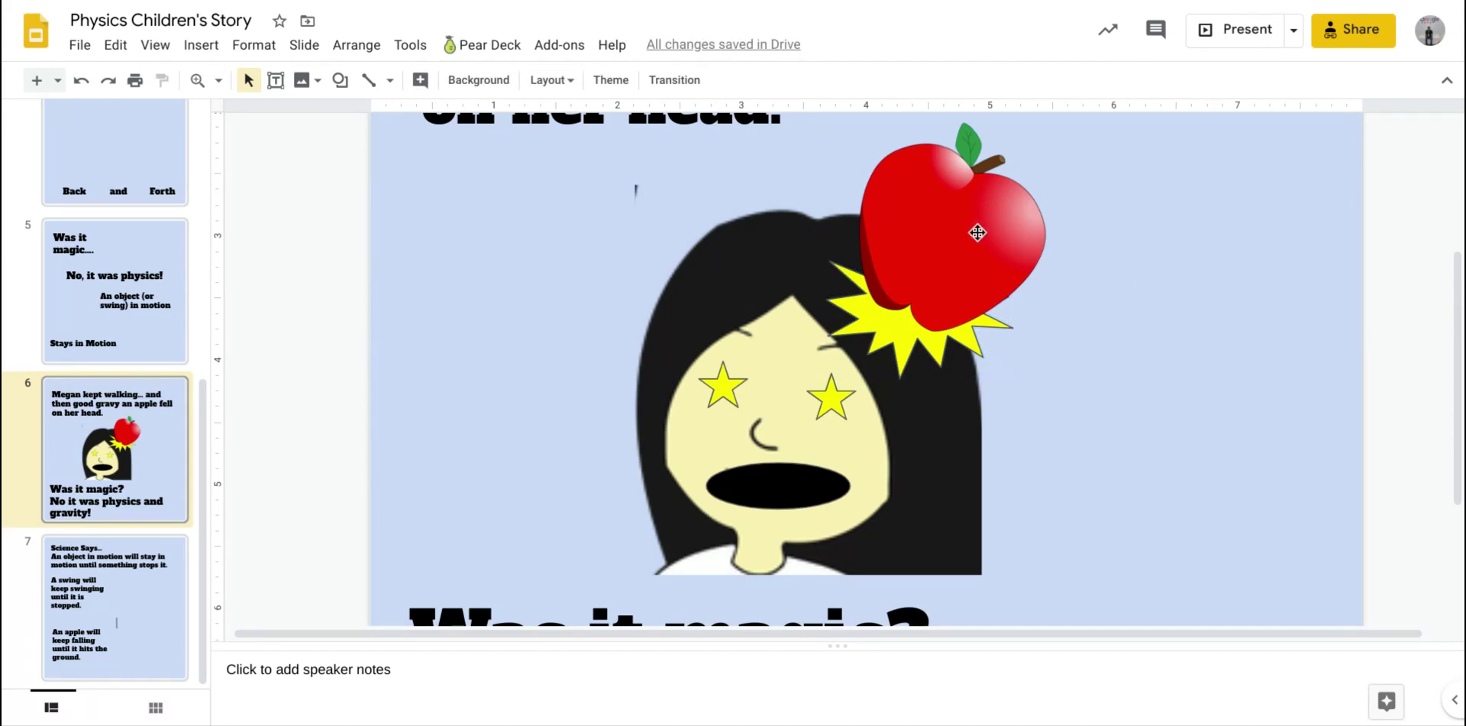
click(908, 471)
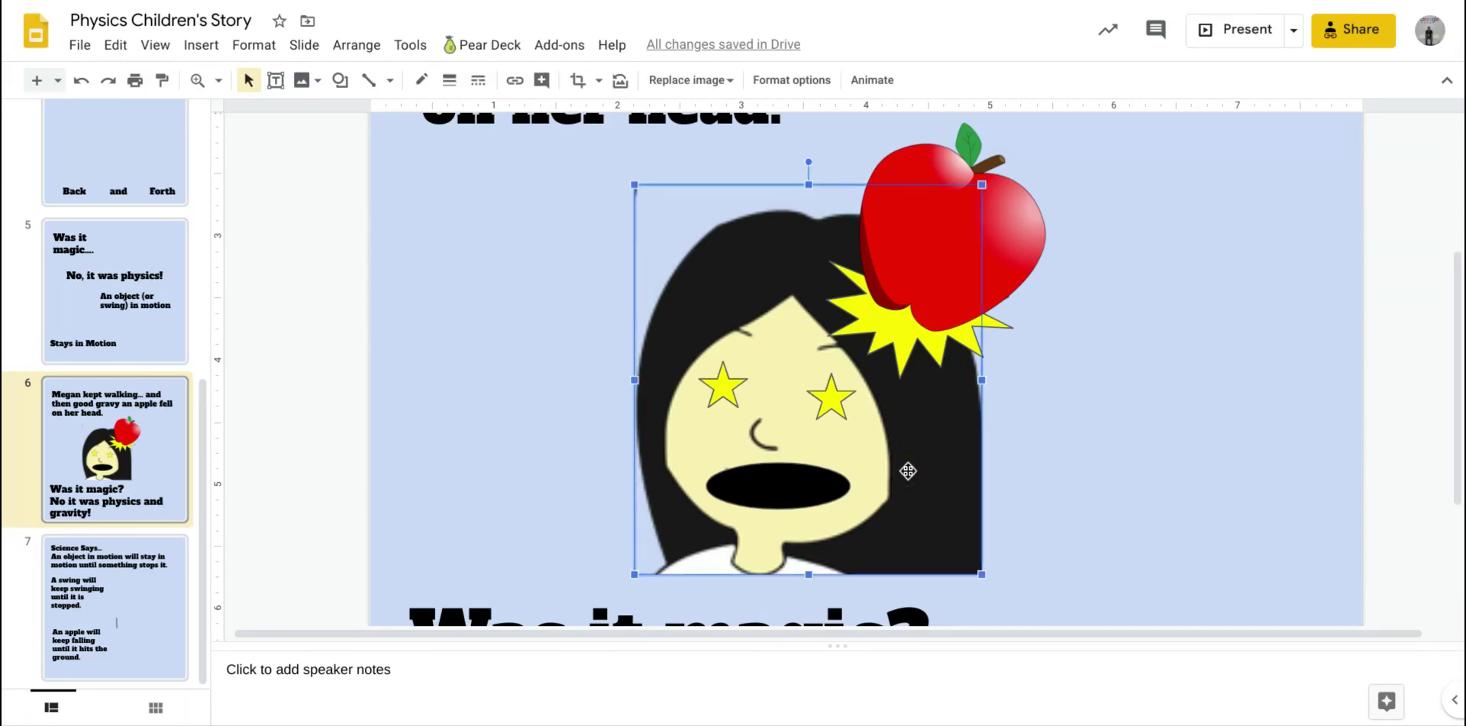
click(809, 480)
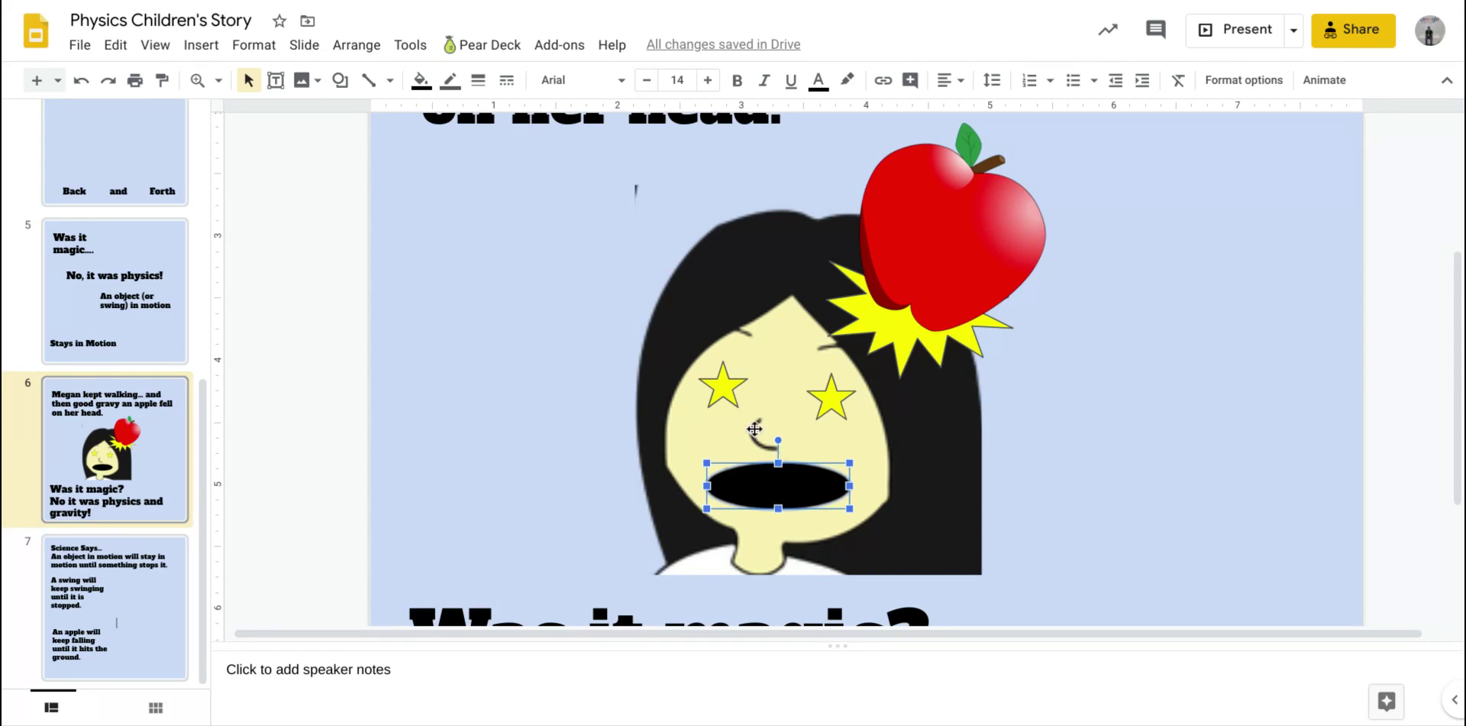
click(724, 392)
click(831, 398)
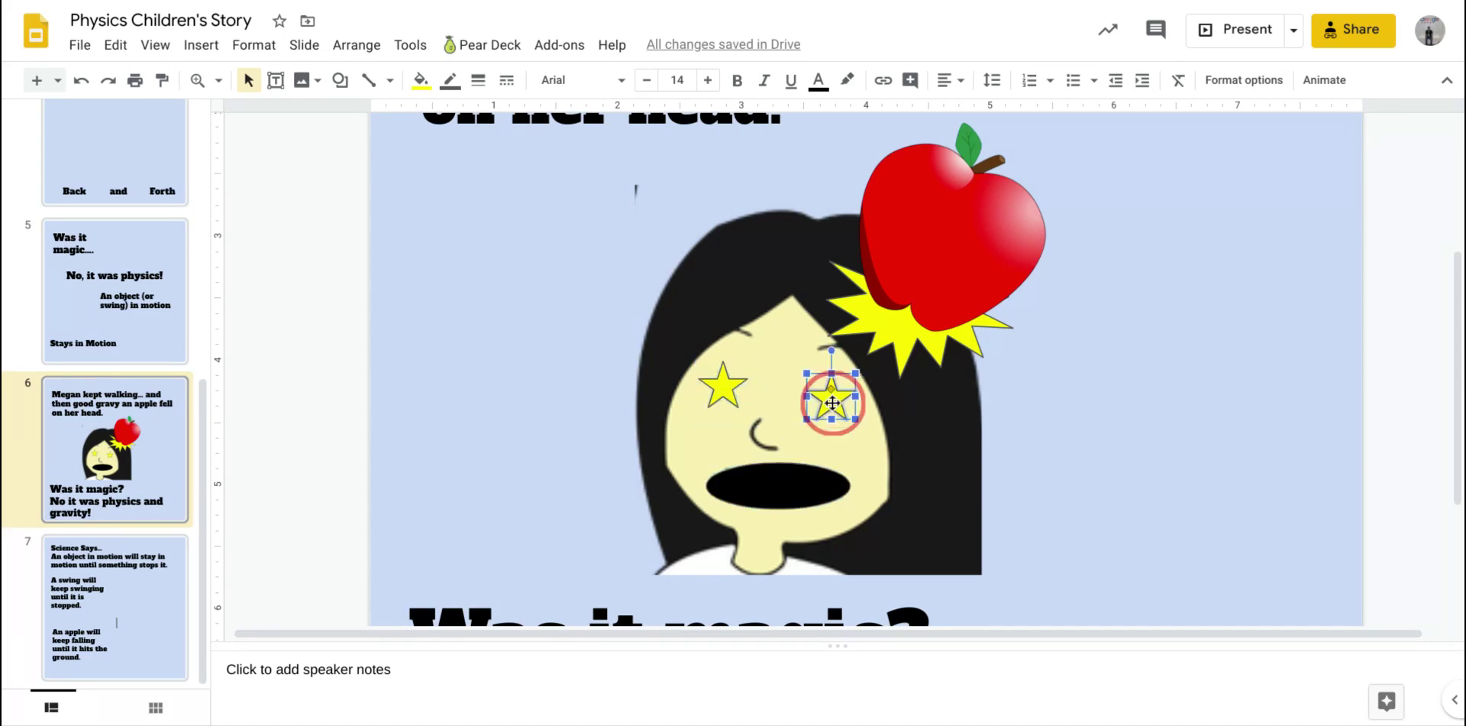
click(957, 281)
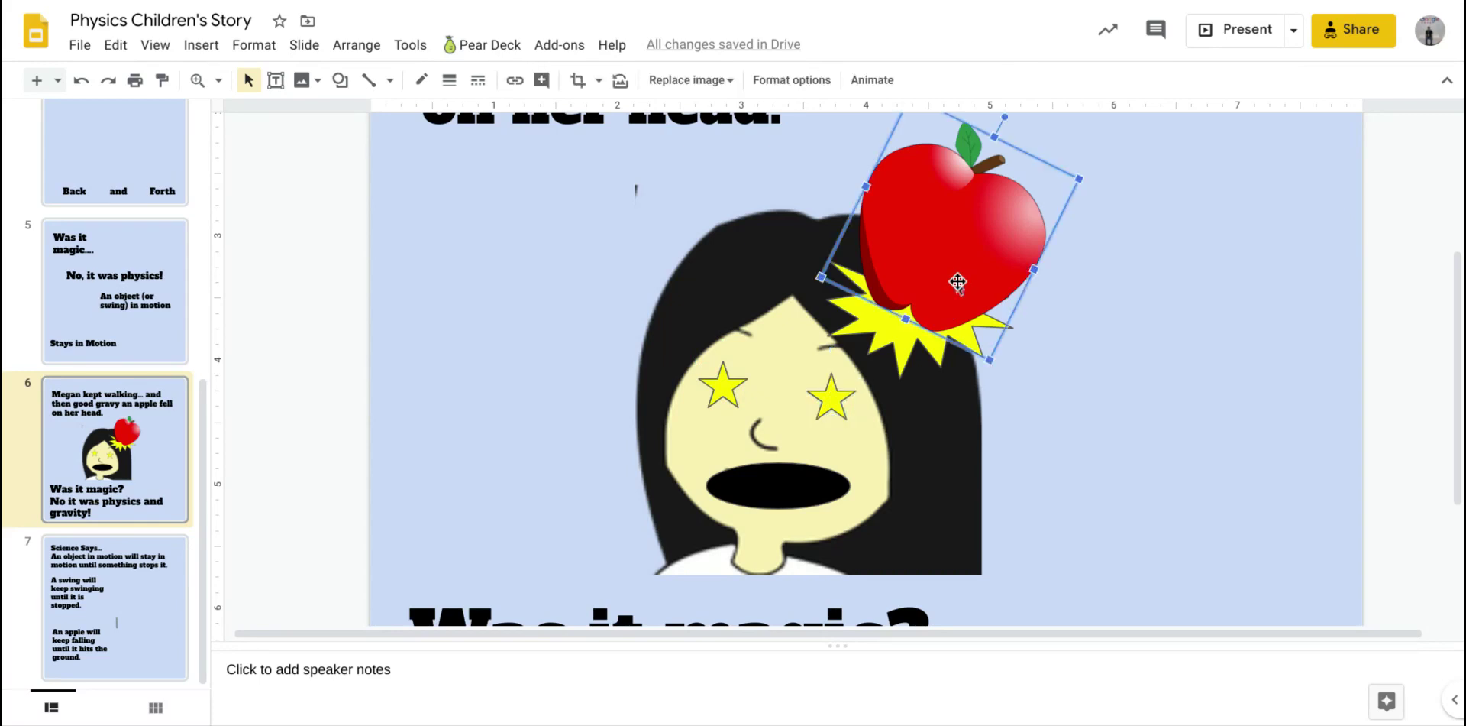
click(891, 338)
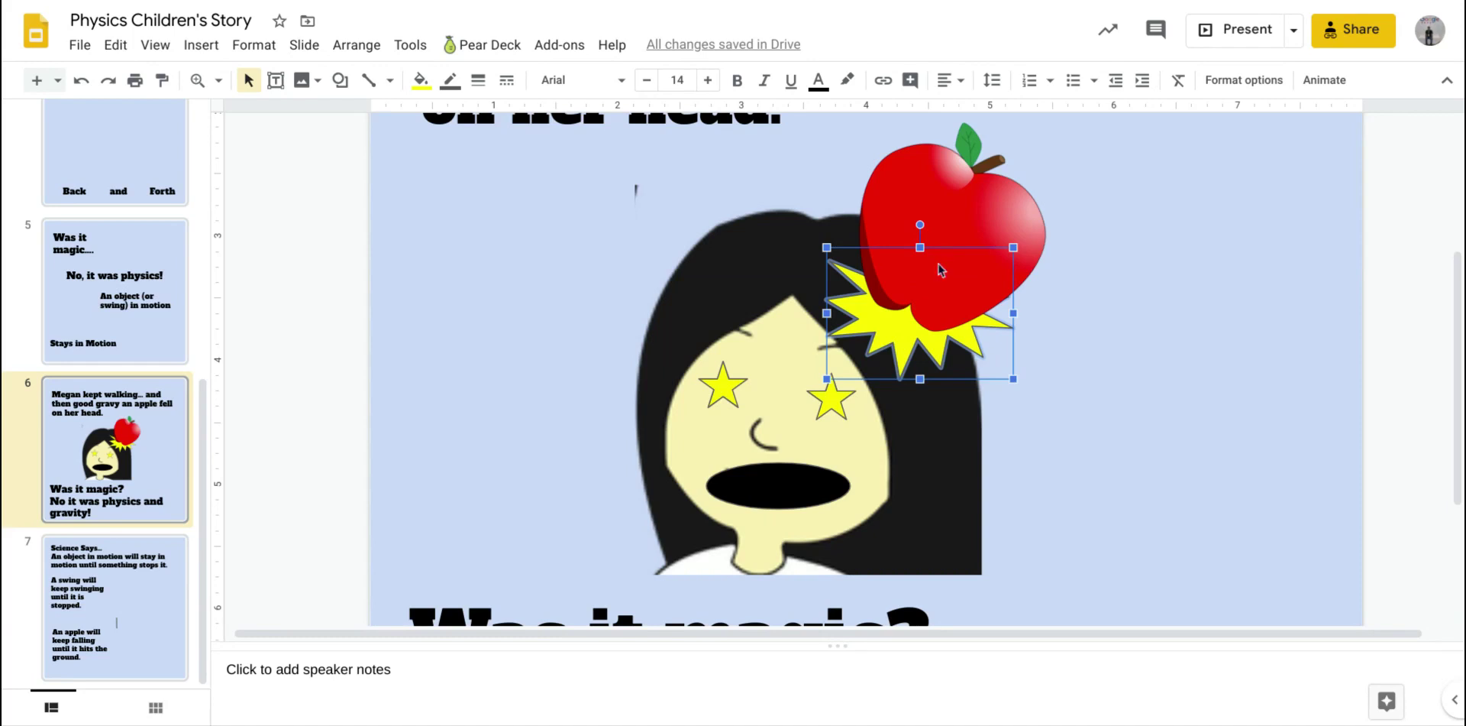
click(547, 235)
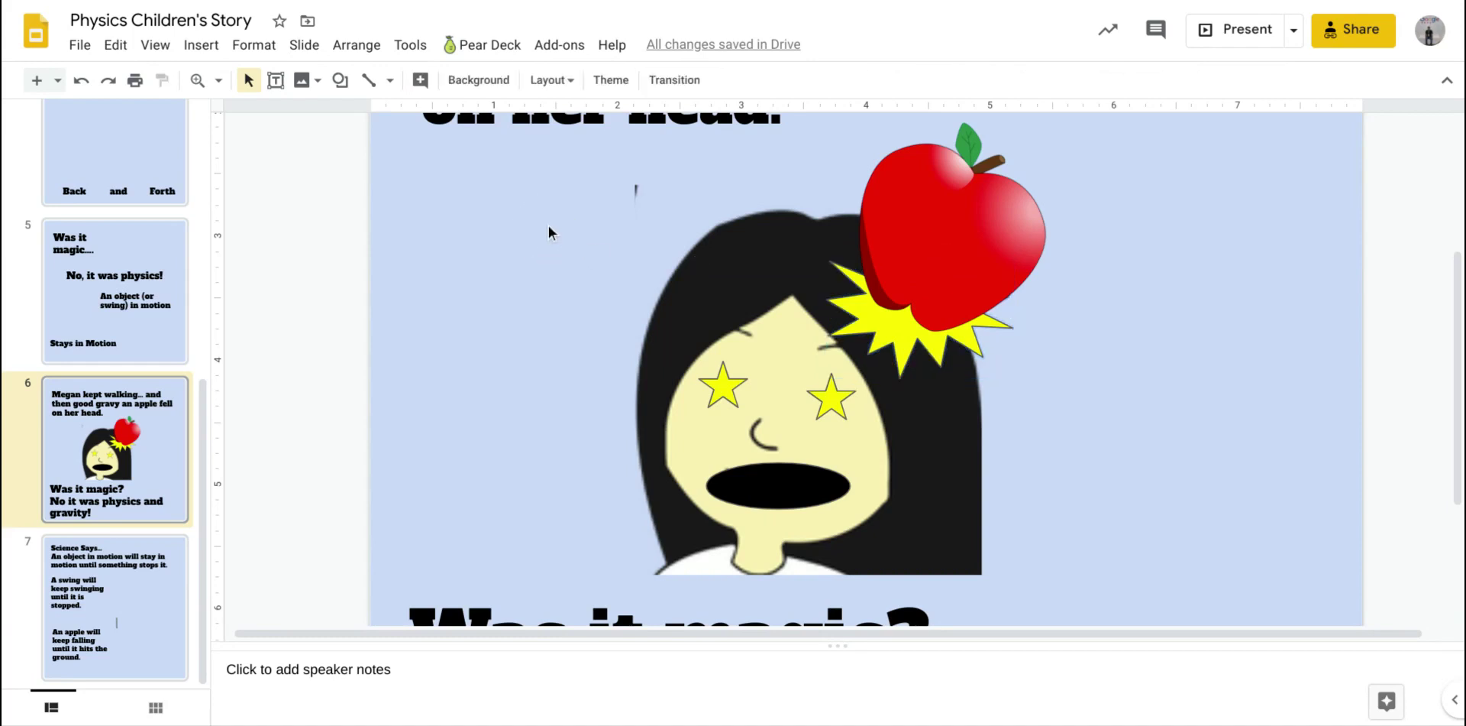
Group the girl, mouth, star eyes, explosion shape and apple into a single object
drag(549, 208, 1015, 520)
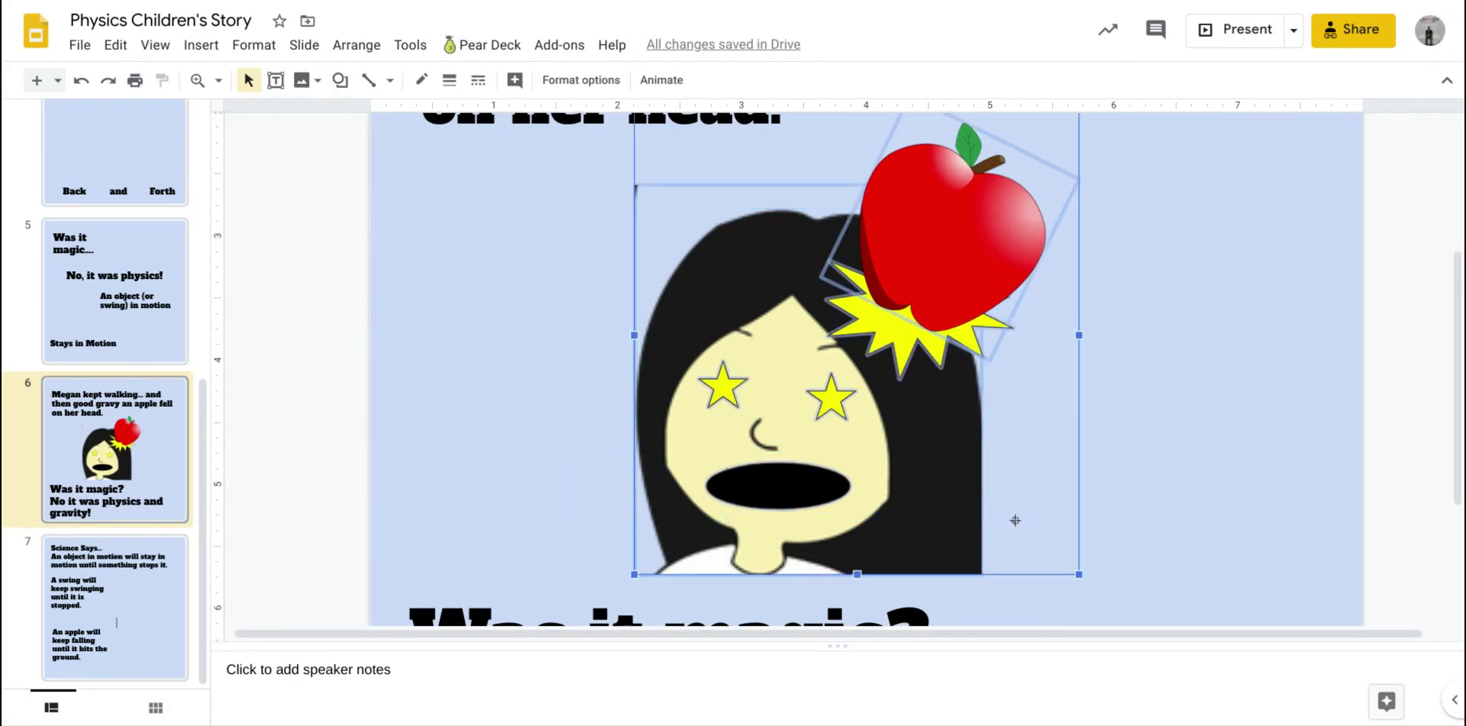
right_click(949, 448)
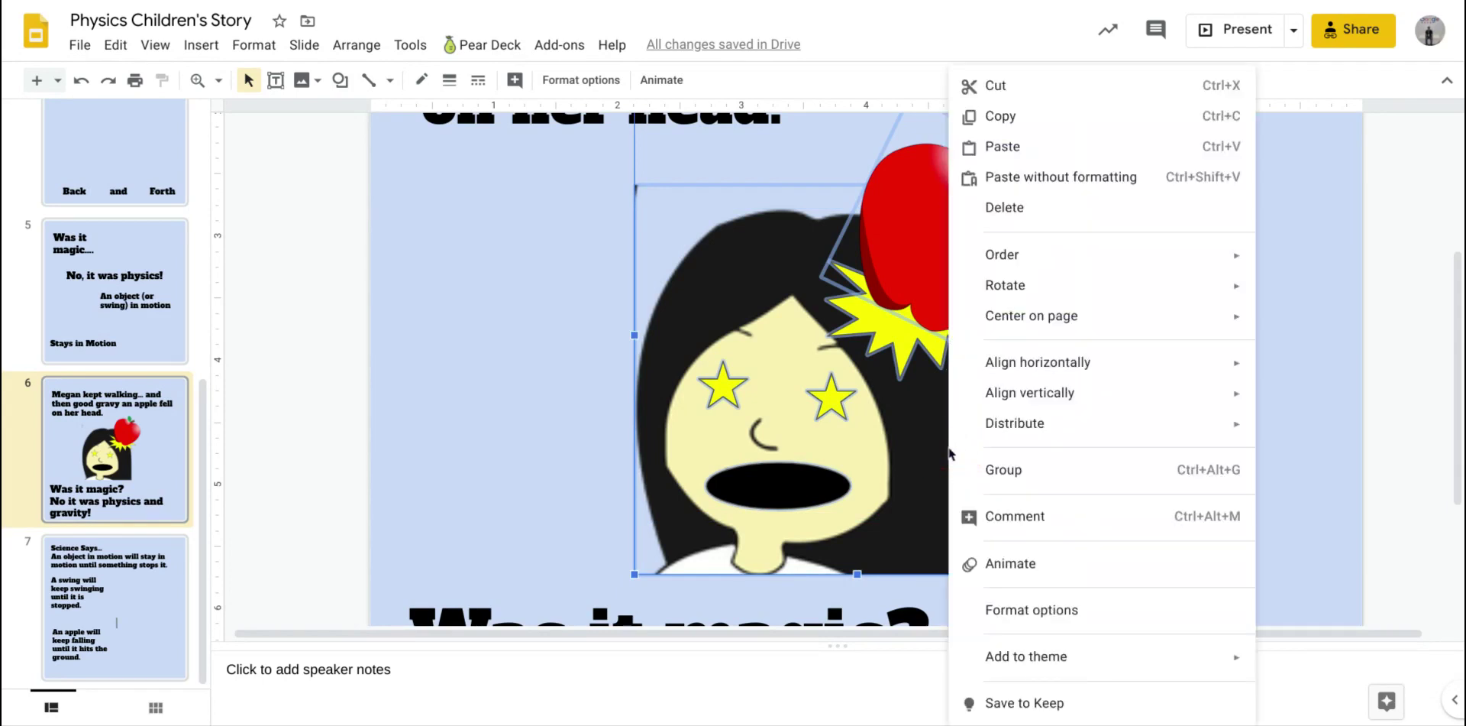
click(982, 469)
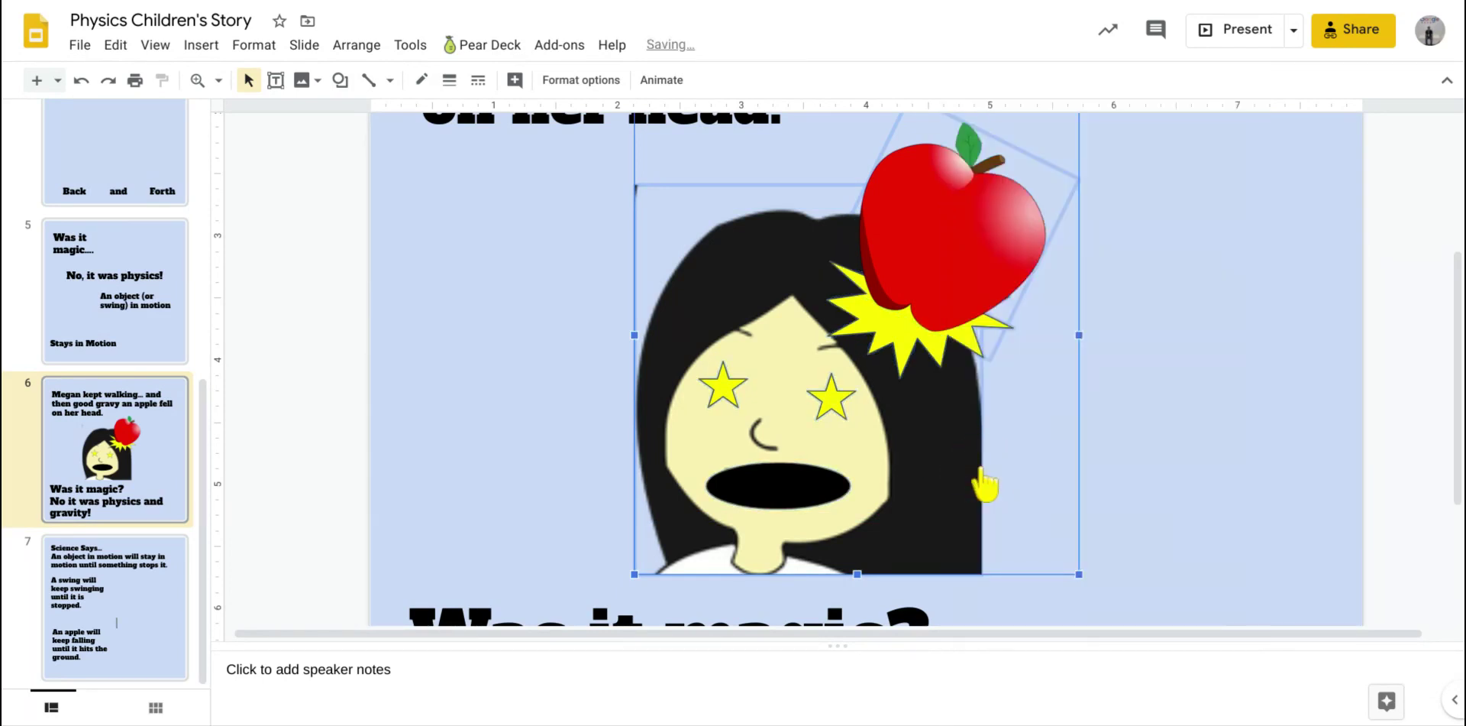
Move the grouped girl-and-apple illustration about 0.2 inch to the left and slightly down on the slide
click(1117, 454)
drag(1028, 425, 890, 429)
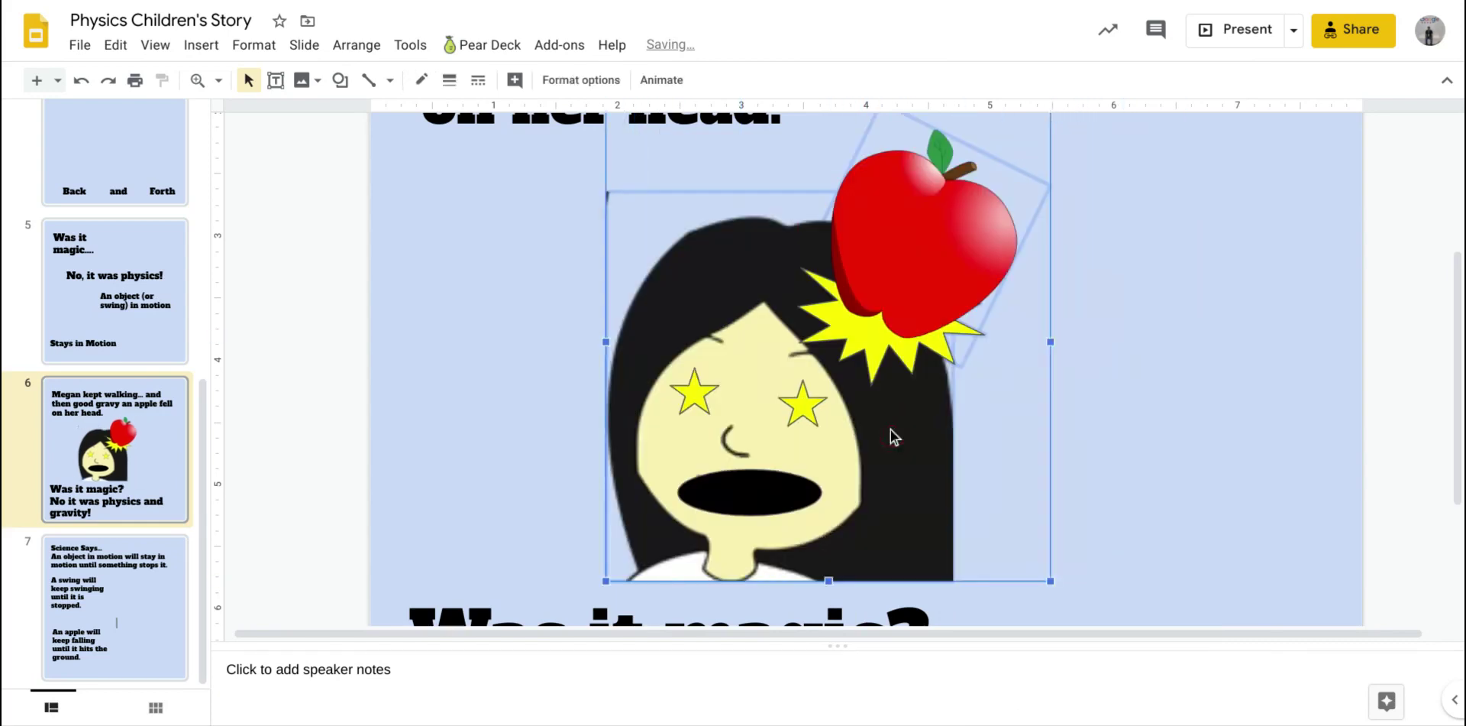
click(1254, 400)
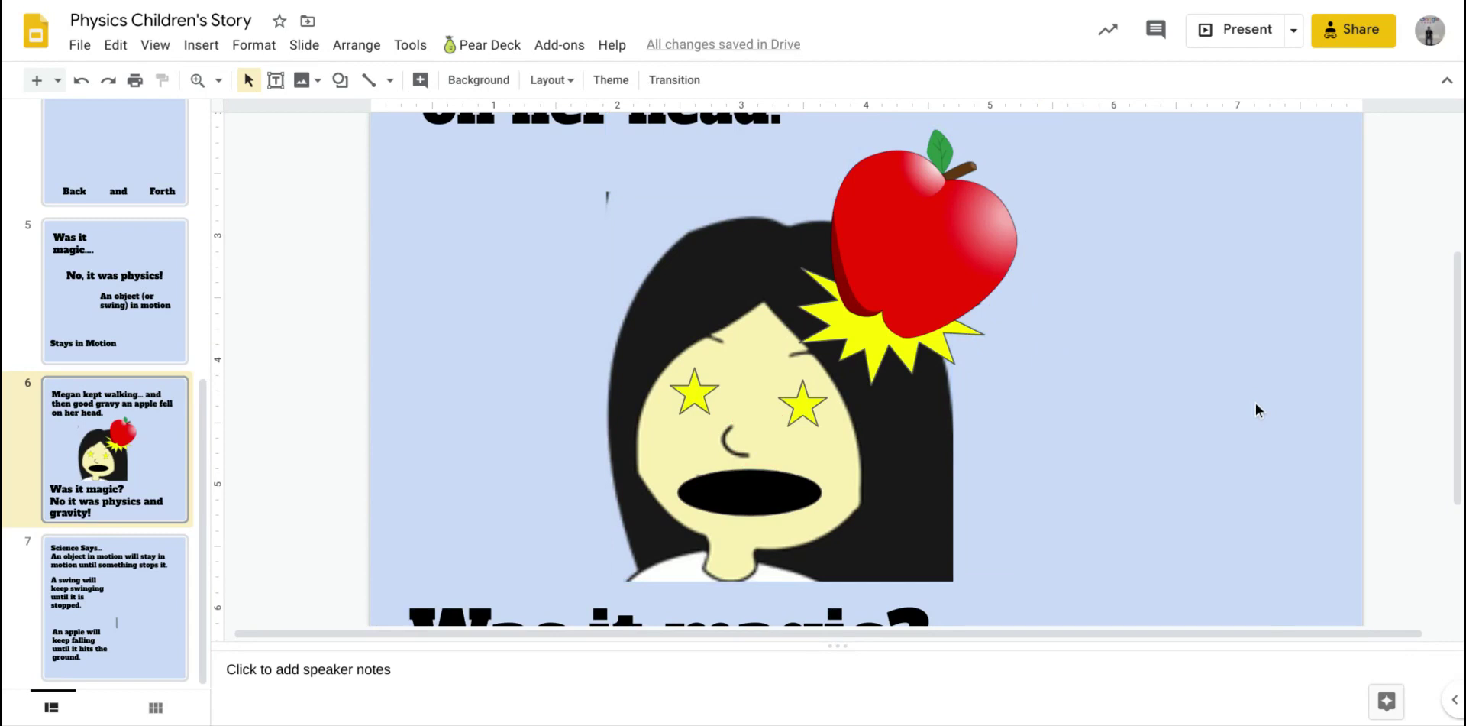